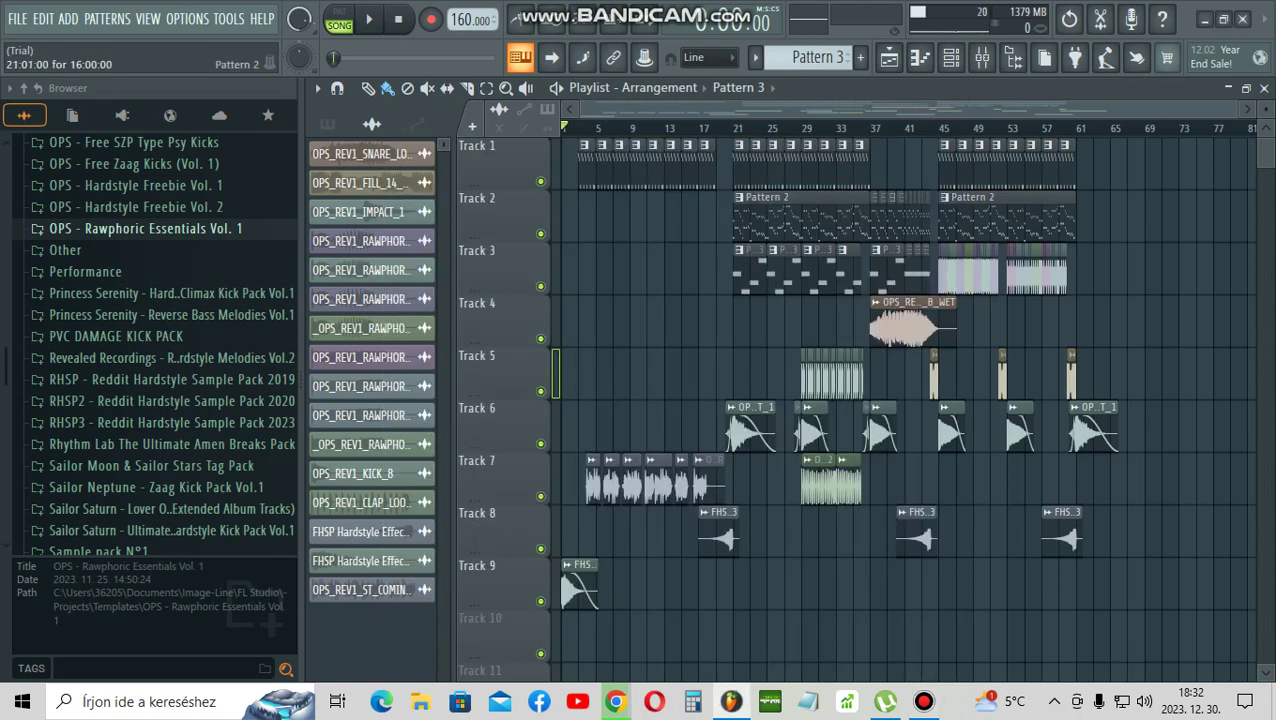
Step: Open Pattern 2 in the Channel rack and briefly play it
{"action": "double_click", "coordinate": [830, 197]}
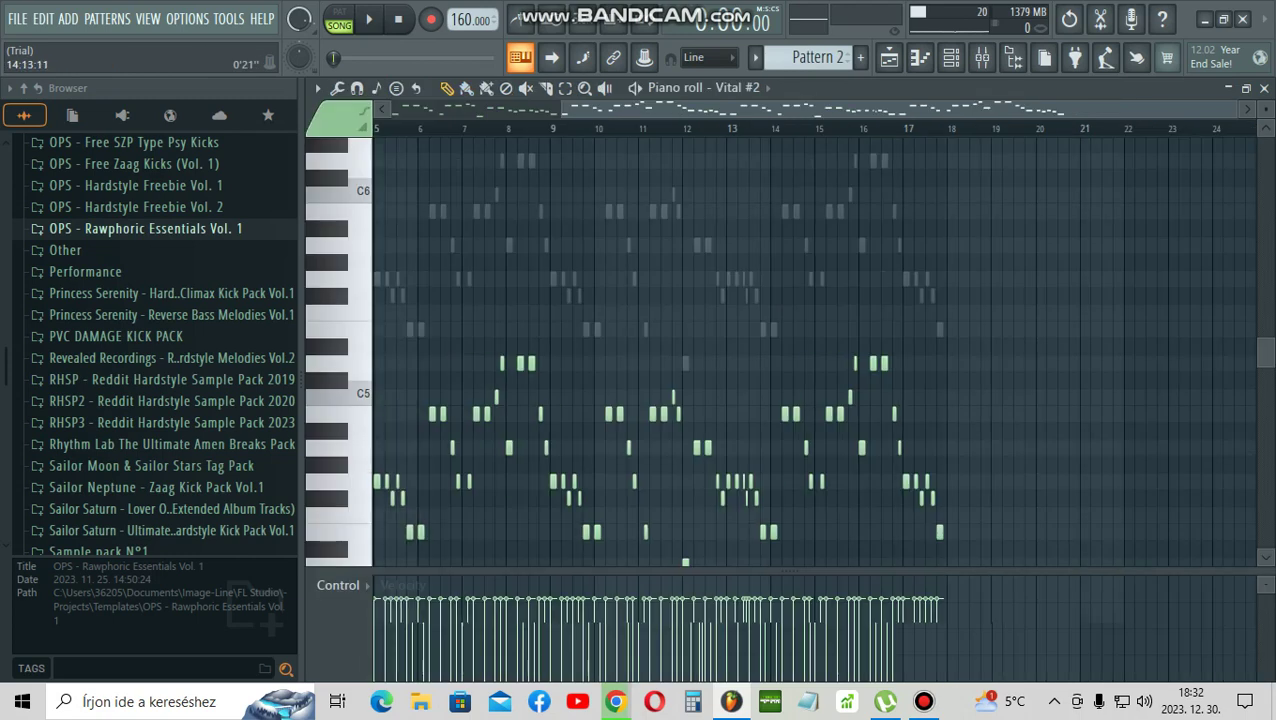
{"action": "left_click", "coordinate": [951, 57]}
{"action": "scroll", "coordinate": [715, 378], "scroll_direction": "up", "scroll_amount": 3}
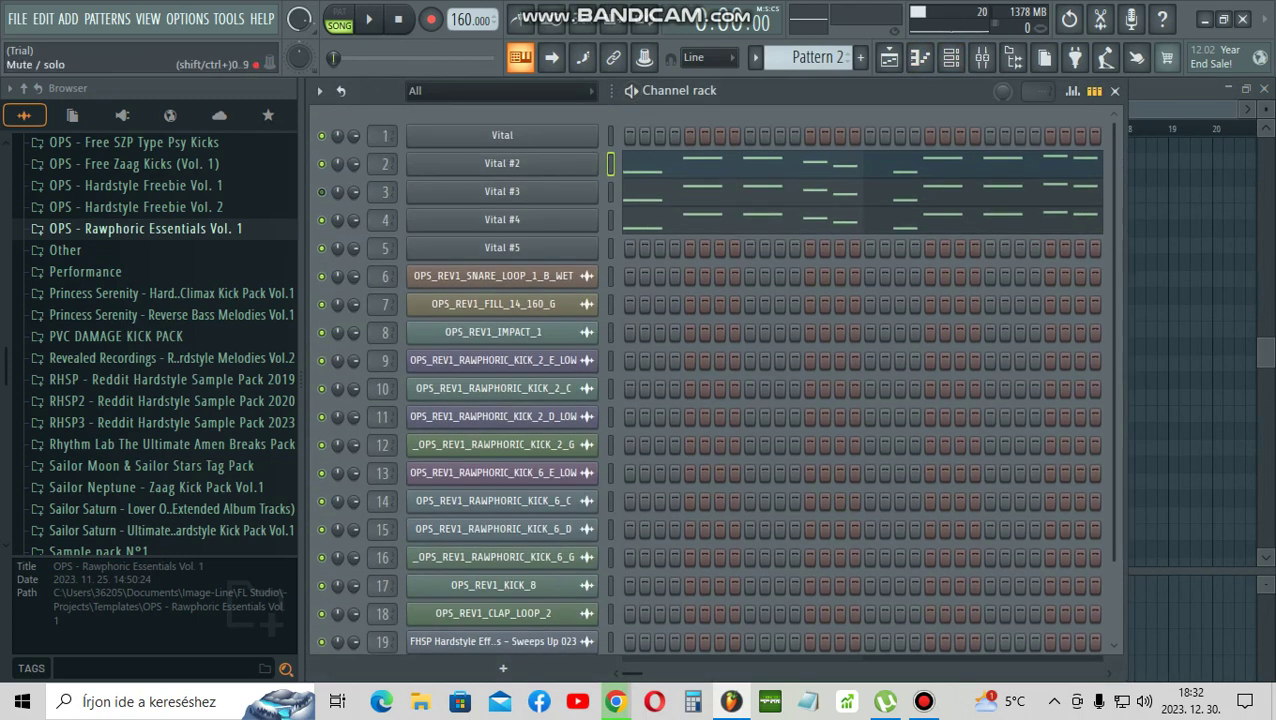
{"action": "left_click", "coordinate": [369, 19]}
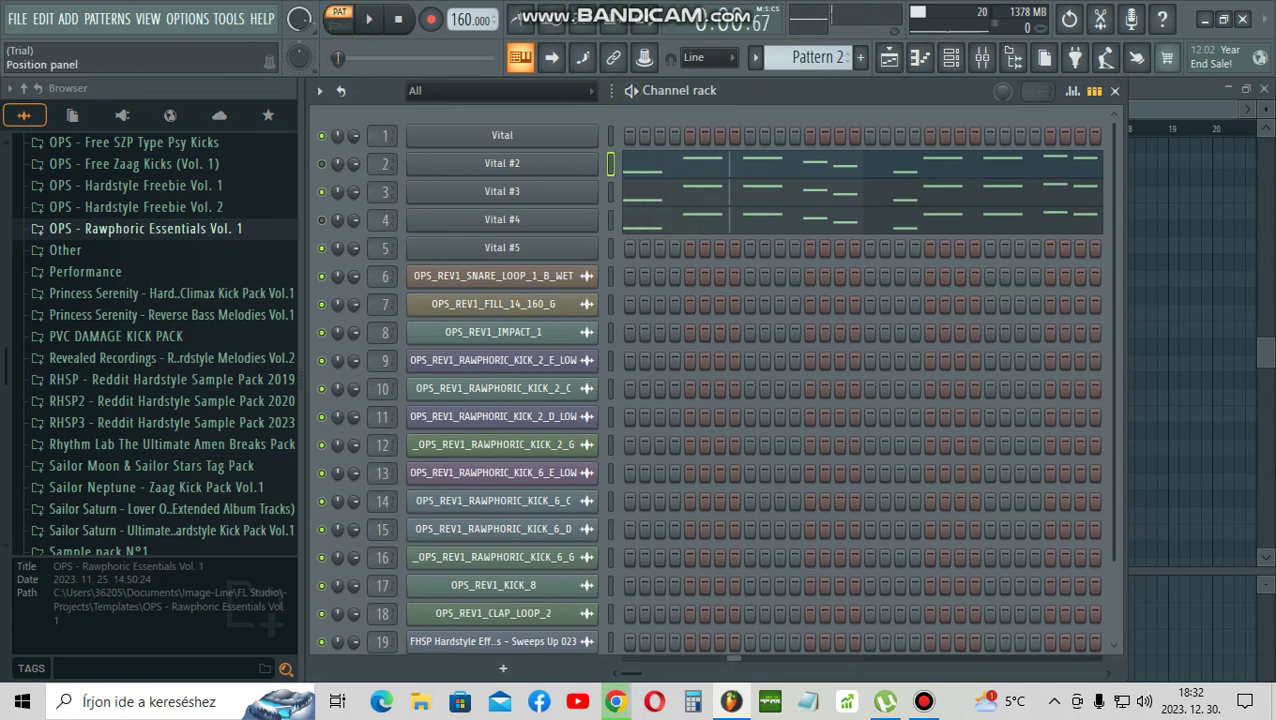
Step: Rewind to the pattern start and replay Pattern 2's Vital melody in PAT mode
{"action": "left_click_drag", "start_coordinate": [337, 57], "coordinate": [333, 57]}
{"action": "left_click", "coordinate": [369, 19]}
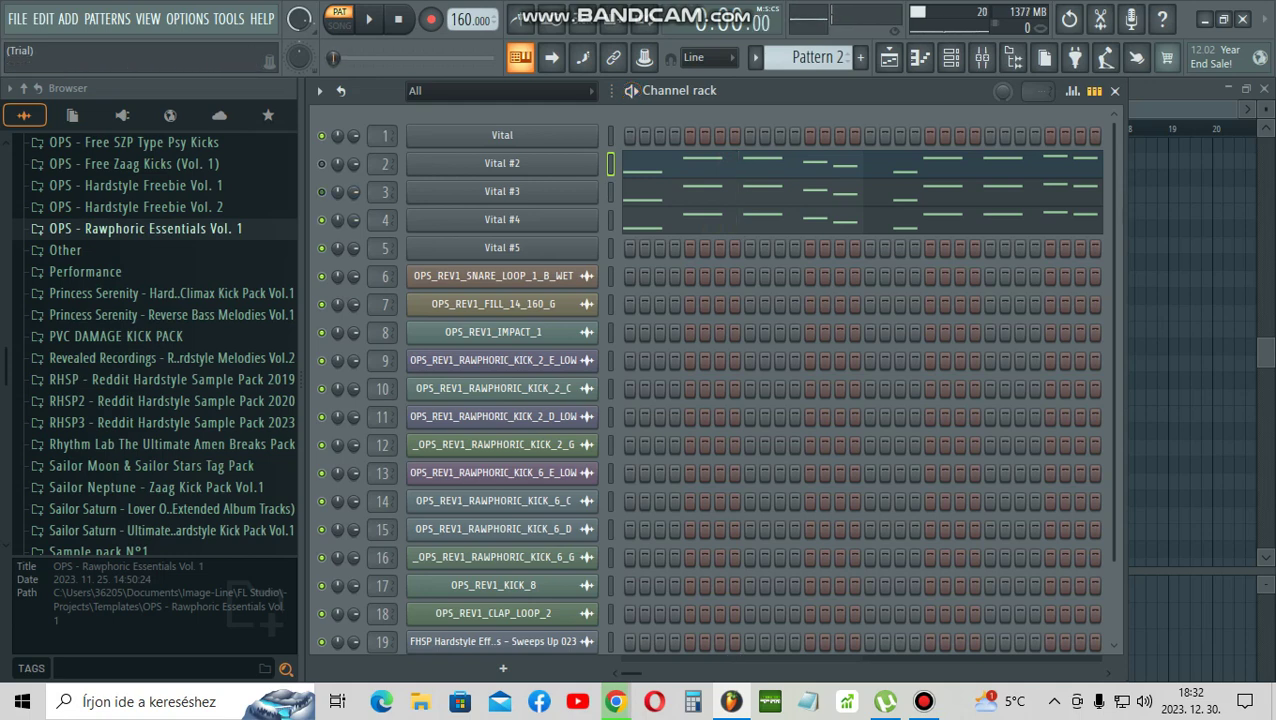
{"action": "left_click", "coordinate": [369, 19]}
{"action": "left_click", "coordinate": [369, 19]}
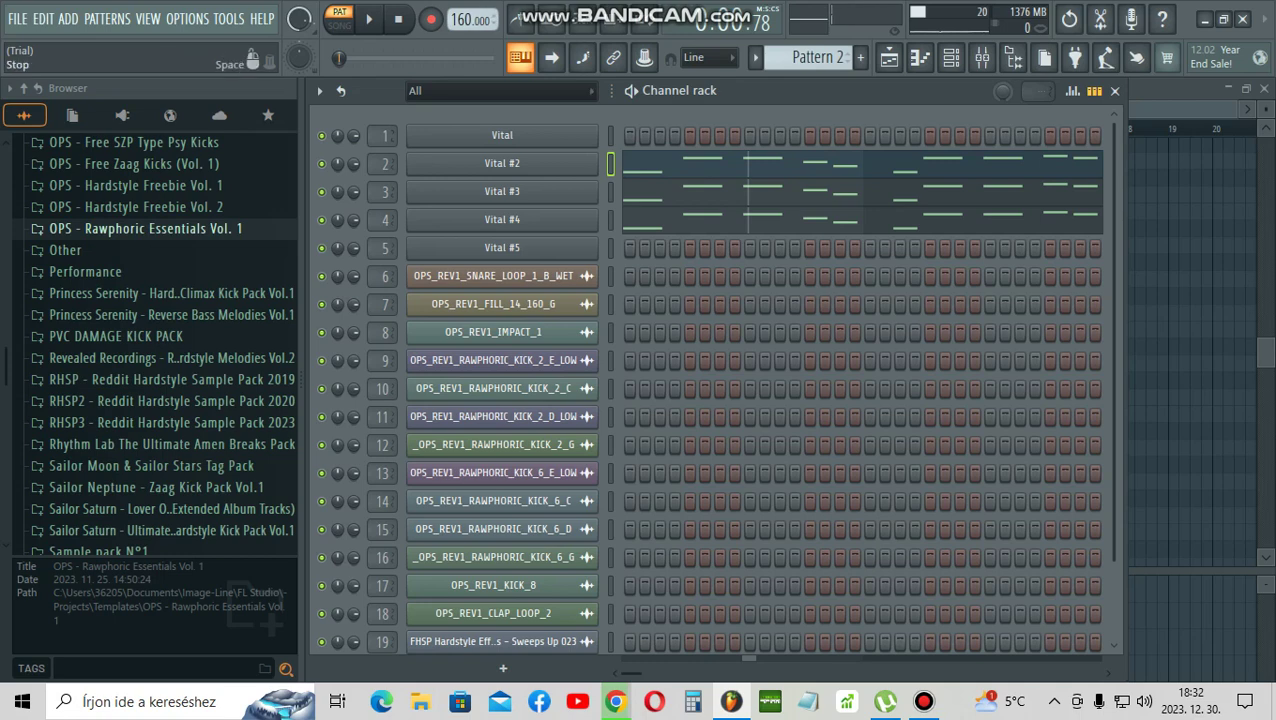
{"action": "left_click", "coordinate": [369, 19]}
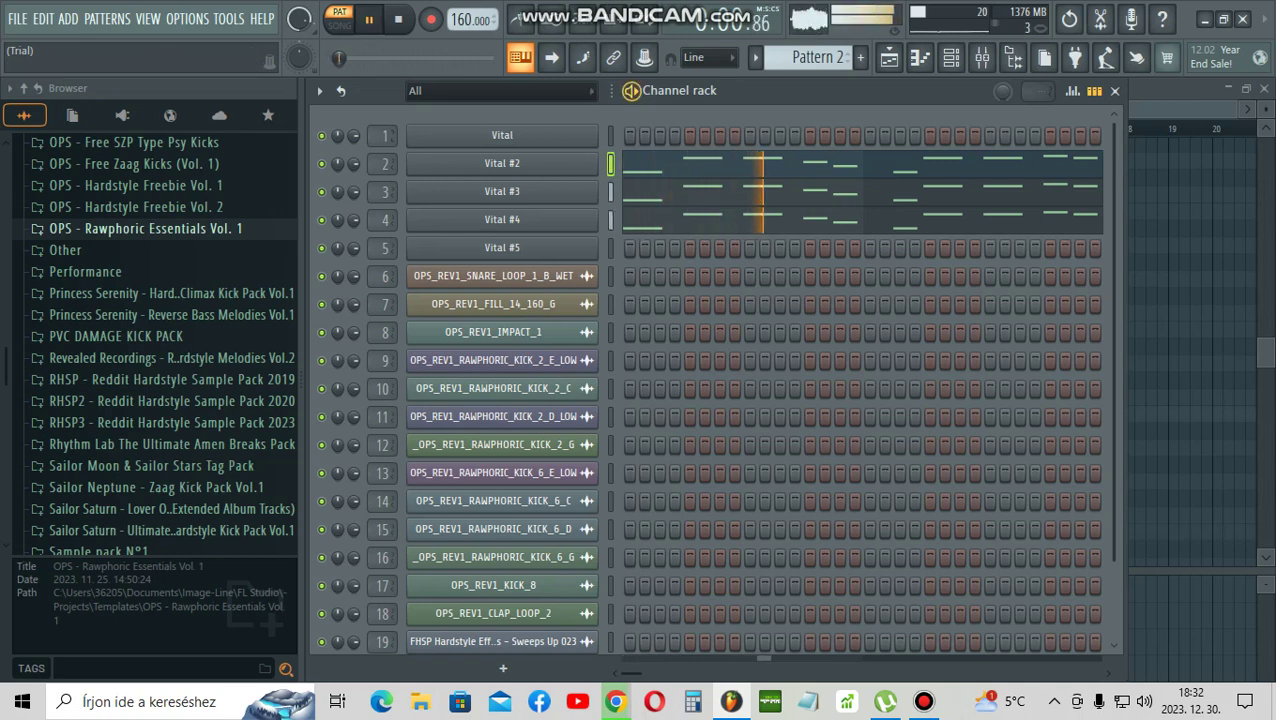
Step: Show the Vital #2 piano roll, play its 16-bar melody through, then stop
{"action": "key", "text": "F7"}
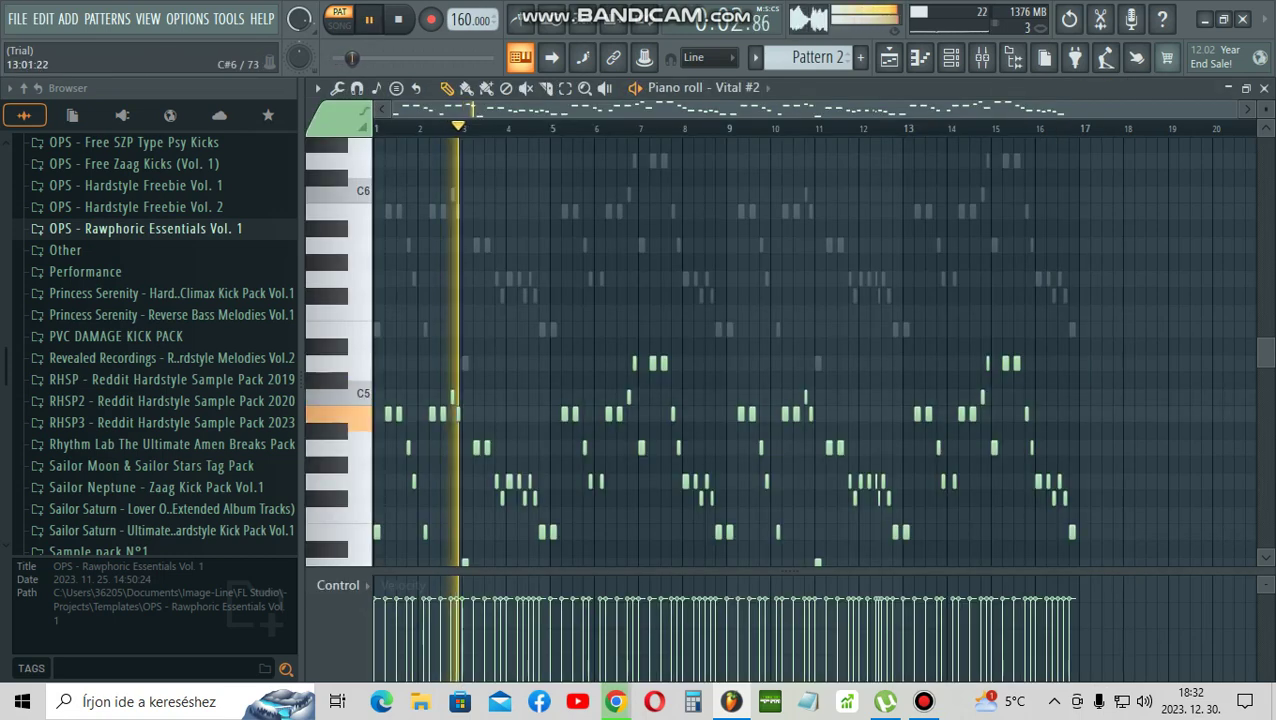
{"action": "scroll", "coordinate": [815, 350], "scroll_direction": "down", "scroll_amount": 2}
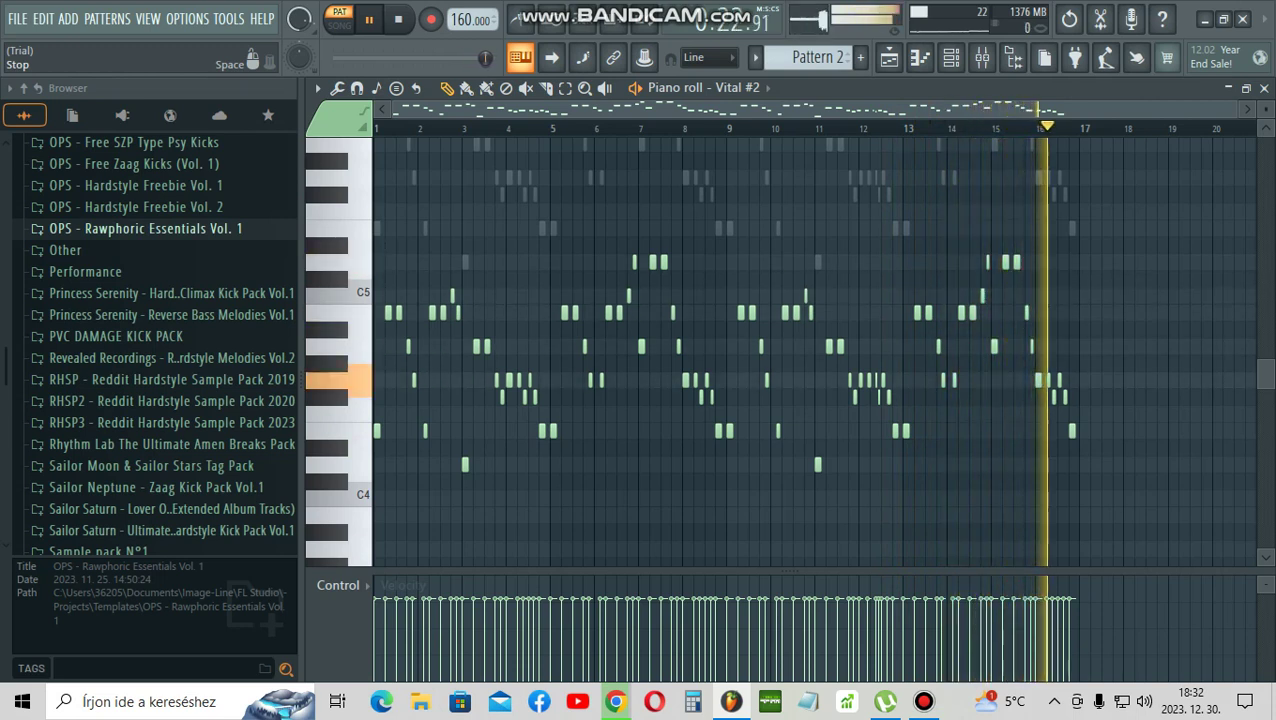
{"action": "key", "text": "space"}
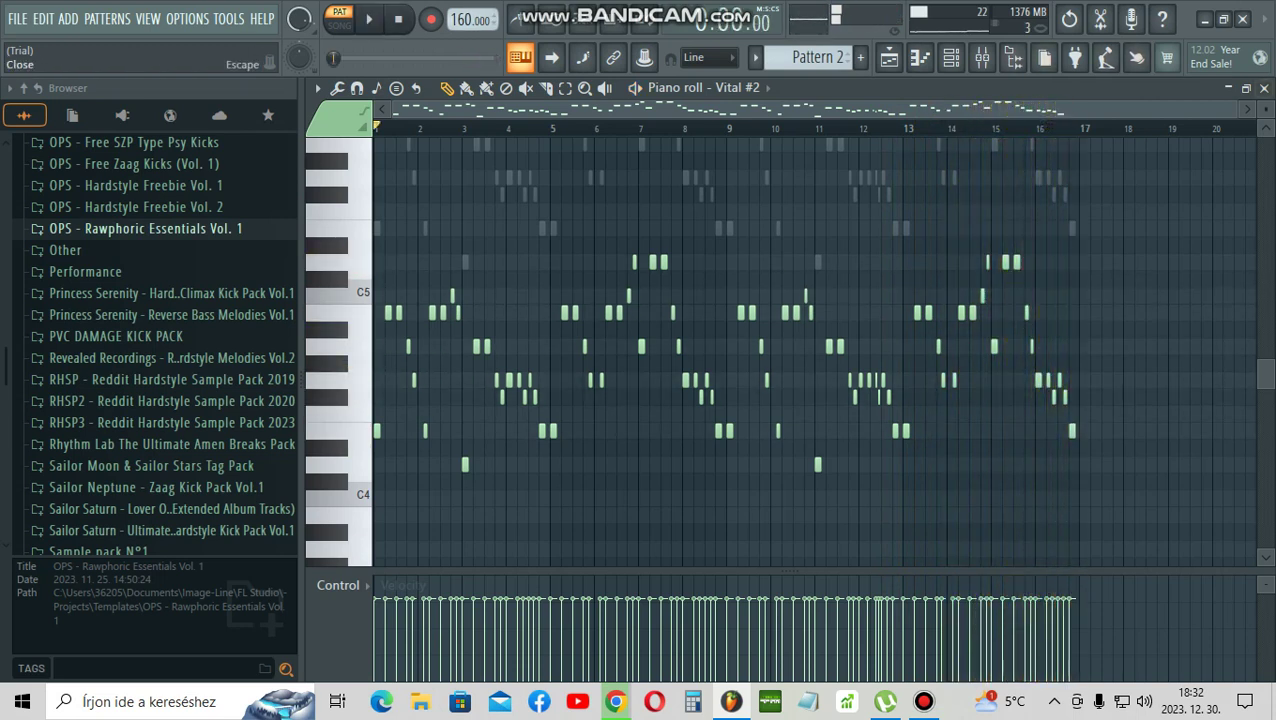
Step: Audition Pattern 1's short C5, B4, E4 Vital riff, then return to the Playlist
{"action": "left_click", "coordinate": [1264, 88]}
{"action": "double_click", "coordinate": [345, 153]}
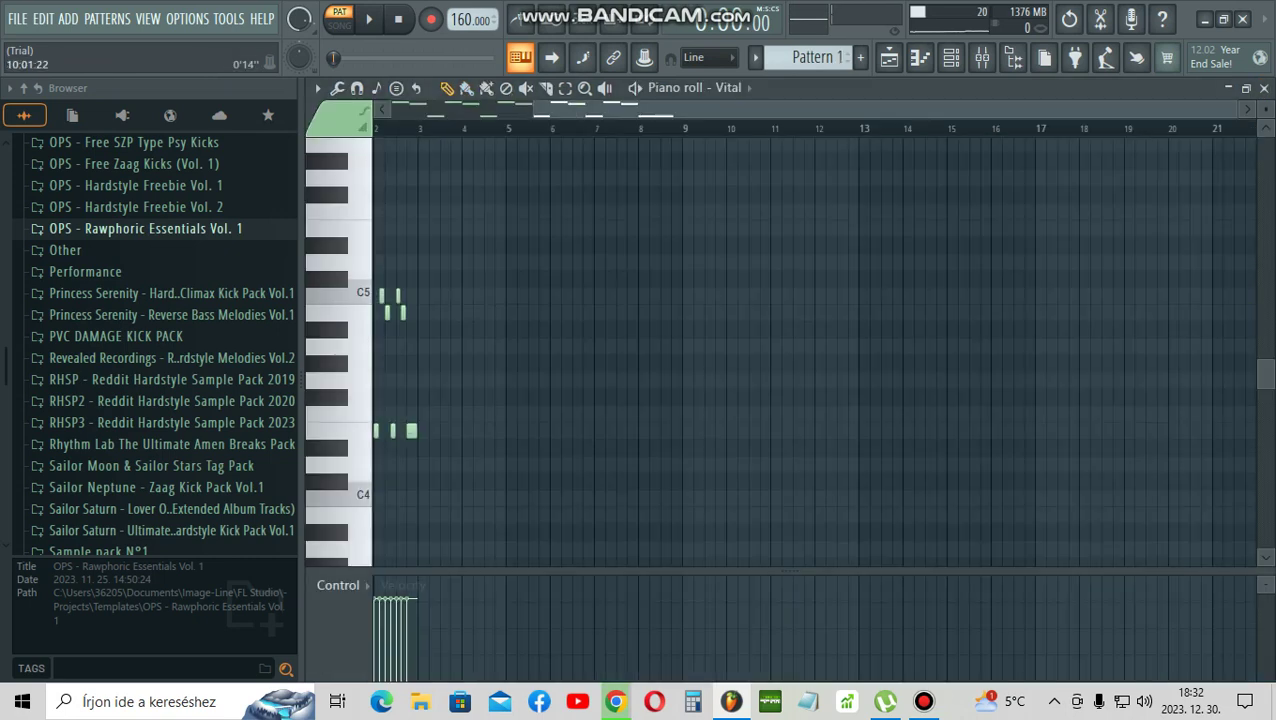
{"action": "scroll", "coordinate": [780, 340], "scroll_direction": "left", "scroll_amount": 2}
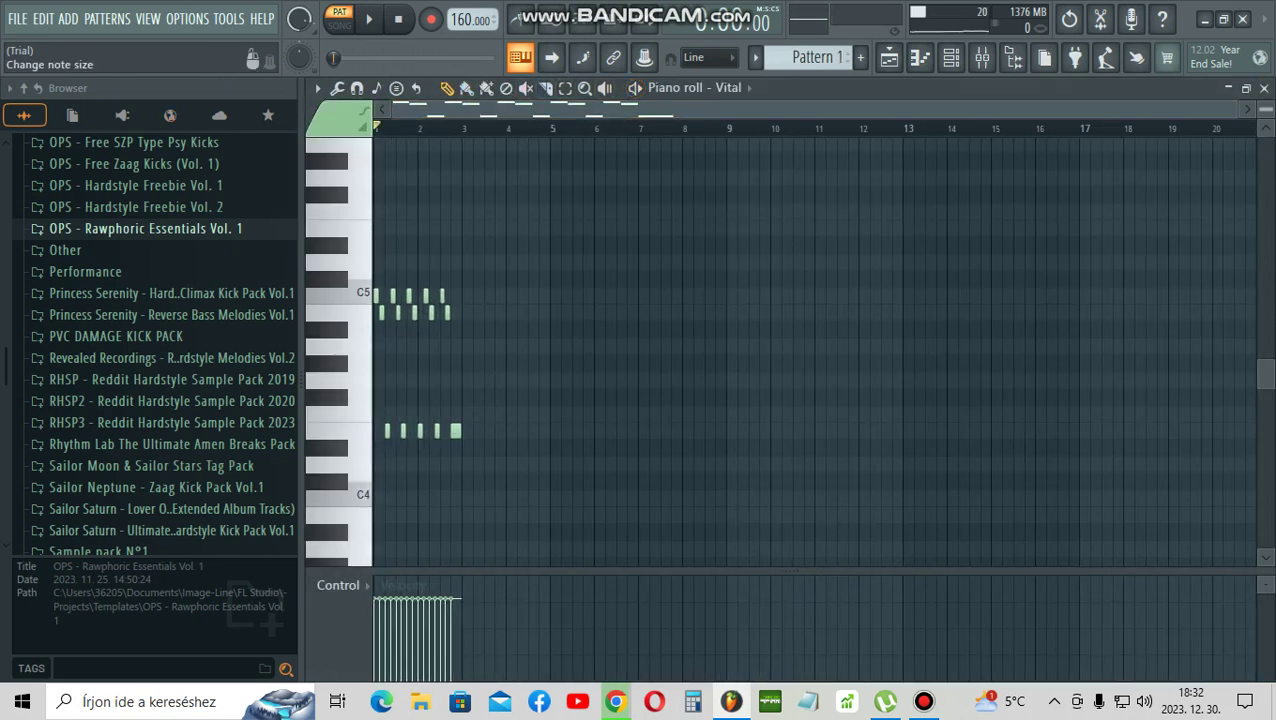
{"action": "scroll", "coordinate": [780, 340], "scroll_direction": "up", "scroll_amount": 3}
{"action": "key", "text": "space"}
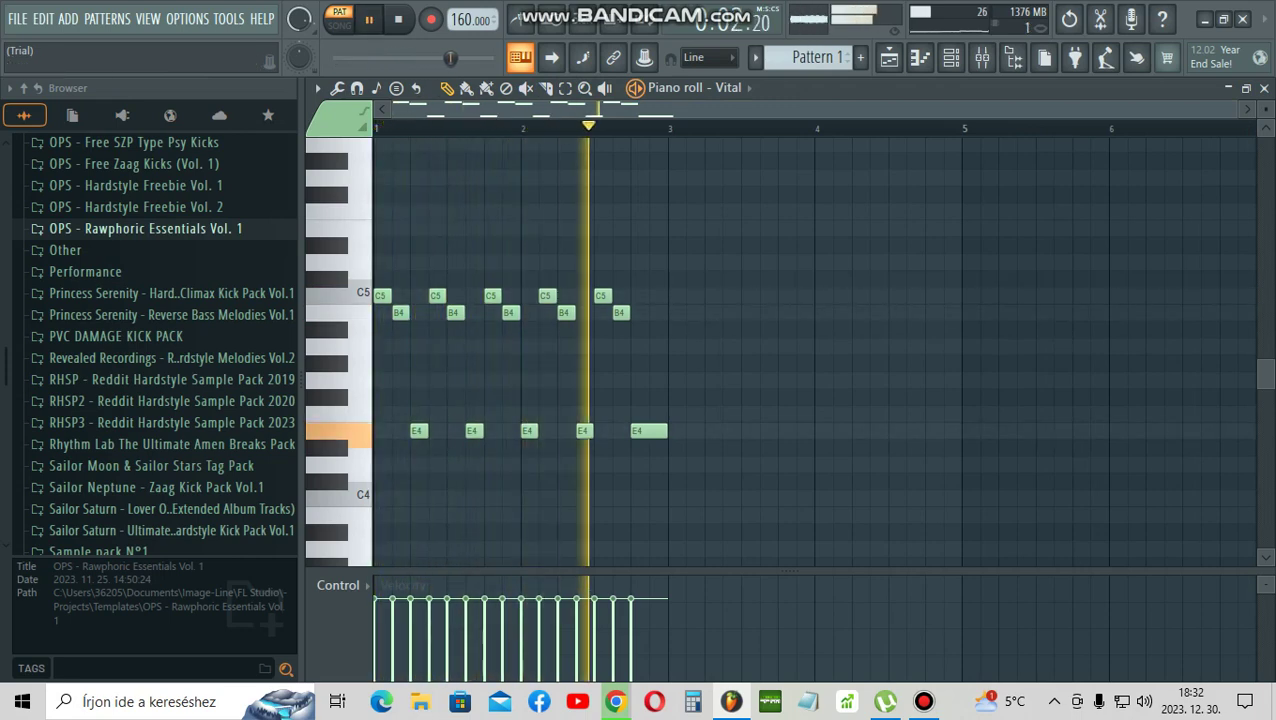
{"action": "key", "text": "space"}
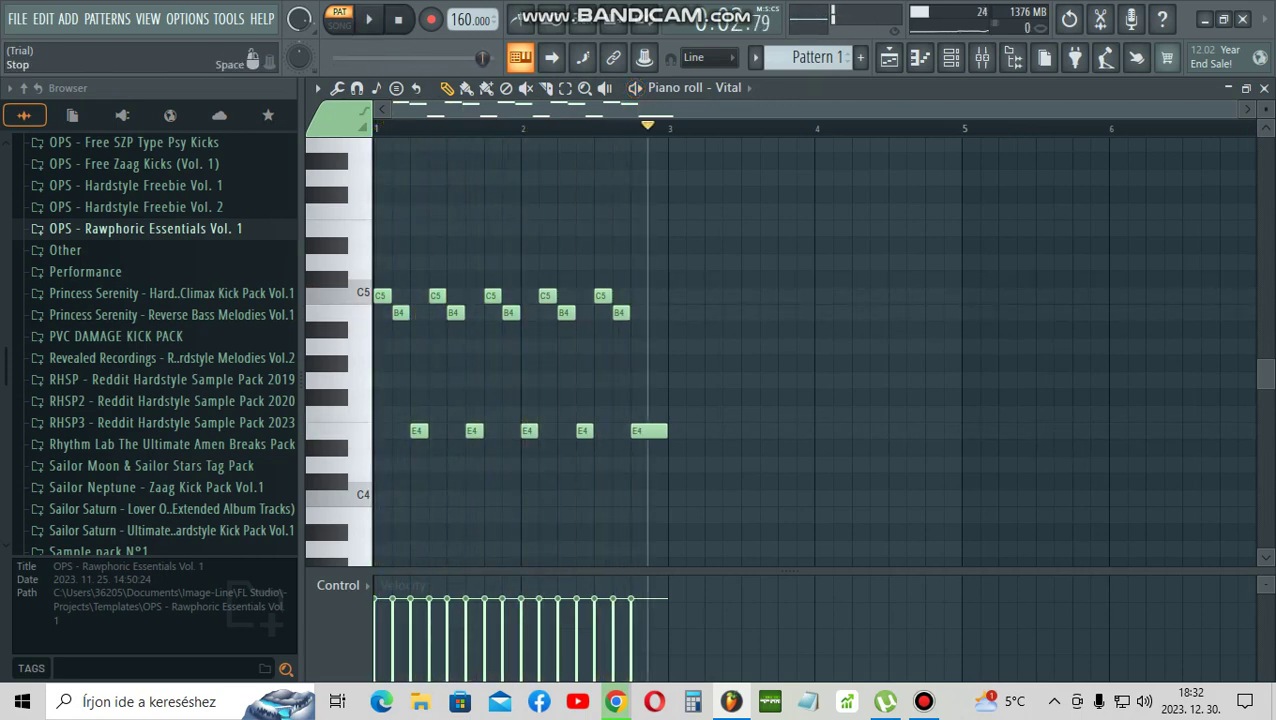
{"action": "key", "text": "F5"}
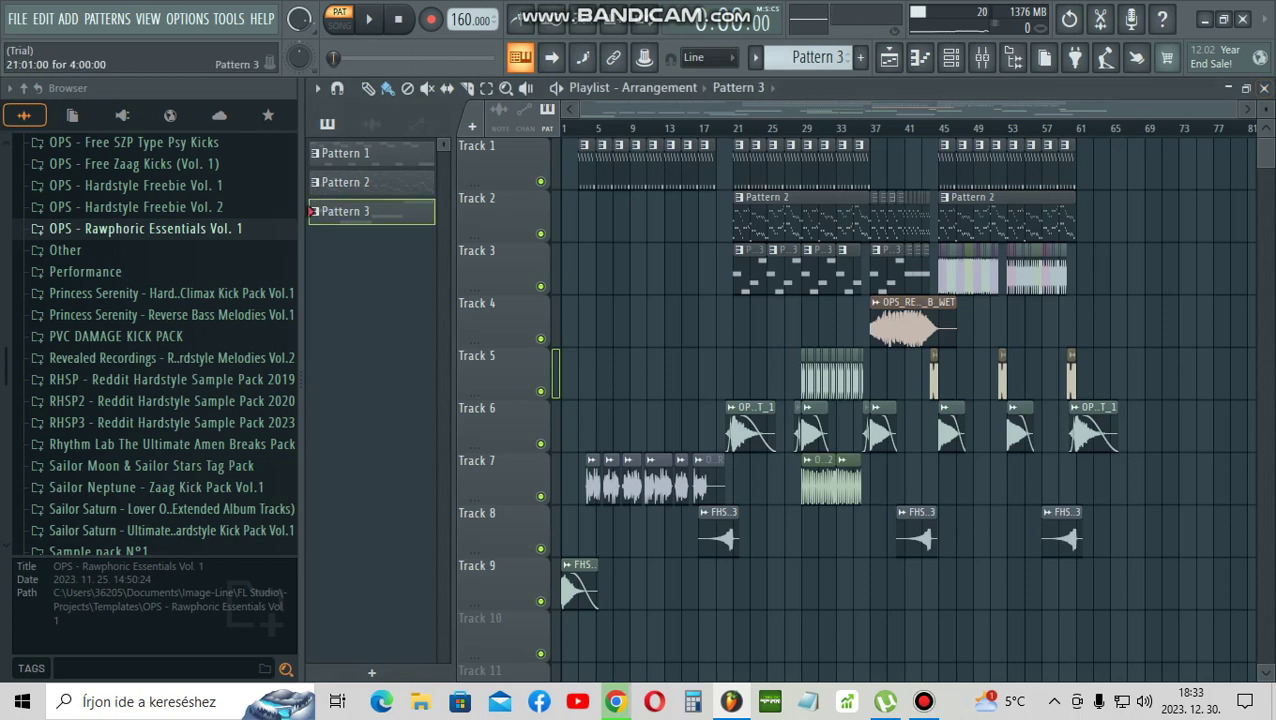
{"action": "key", "text": "F7"}
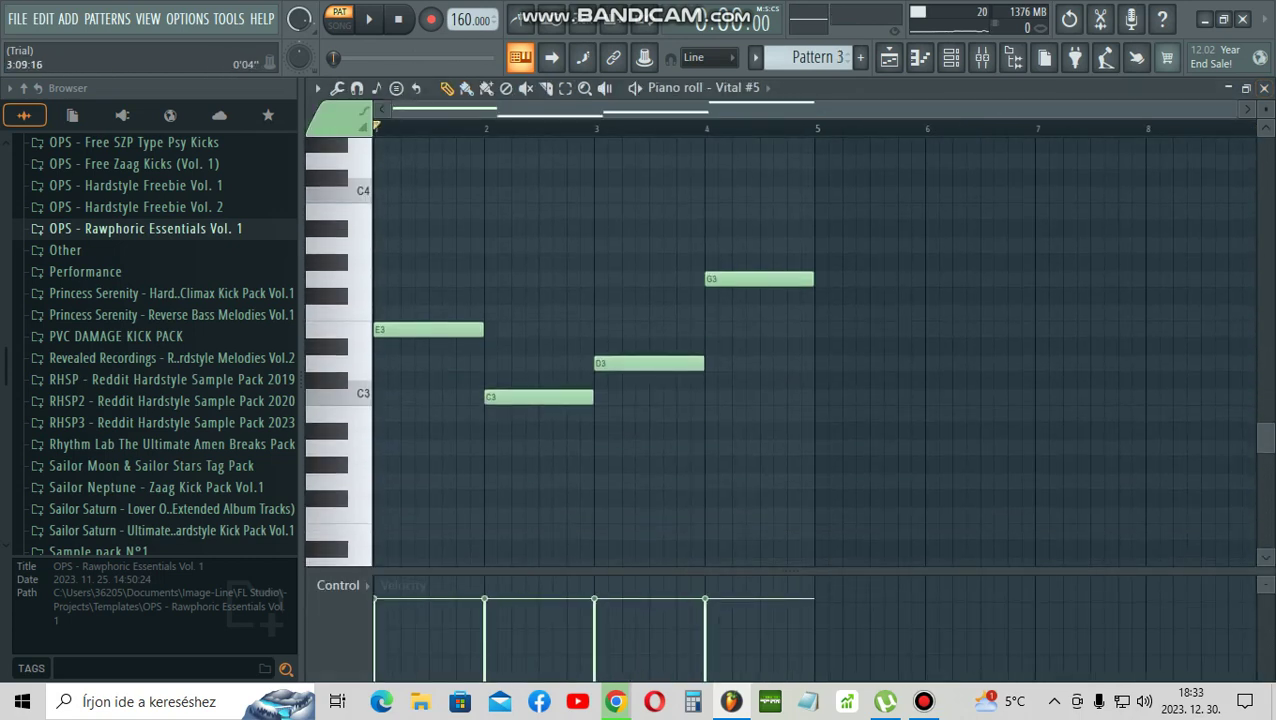
{"action": "key", "text": "space"}
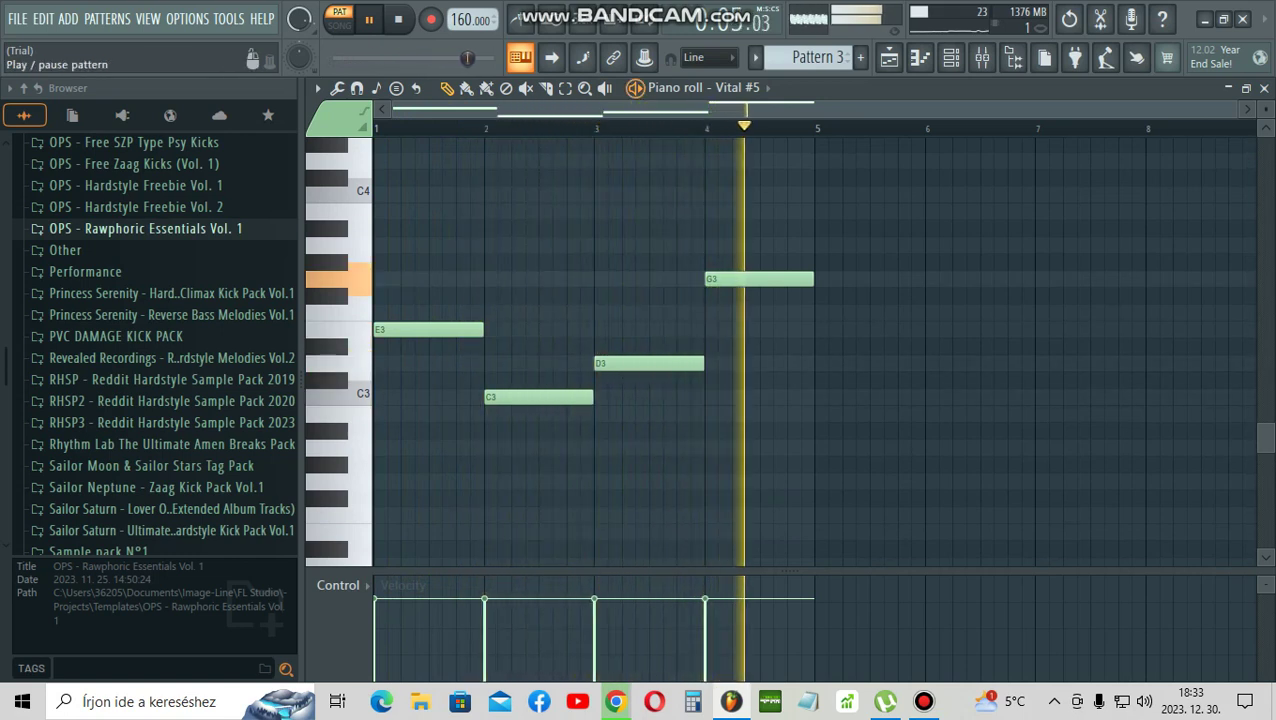
{"action": "key", "text": "space"}
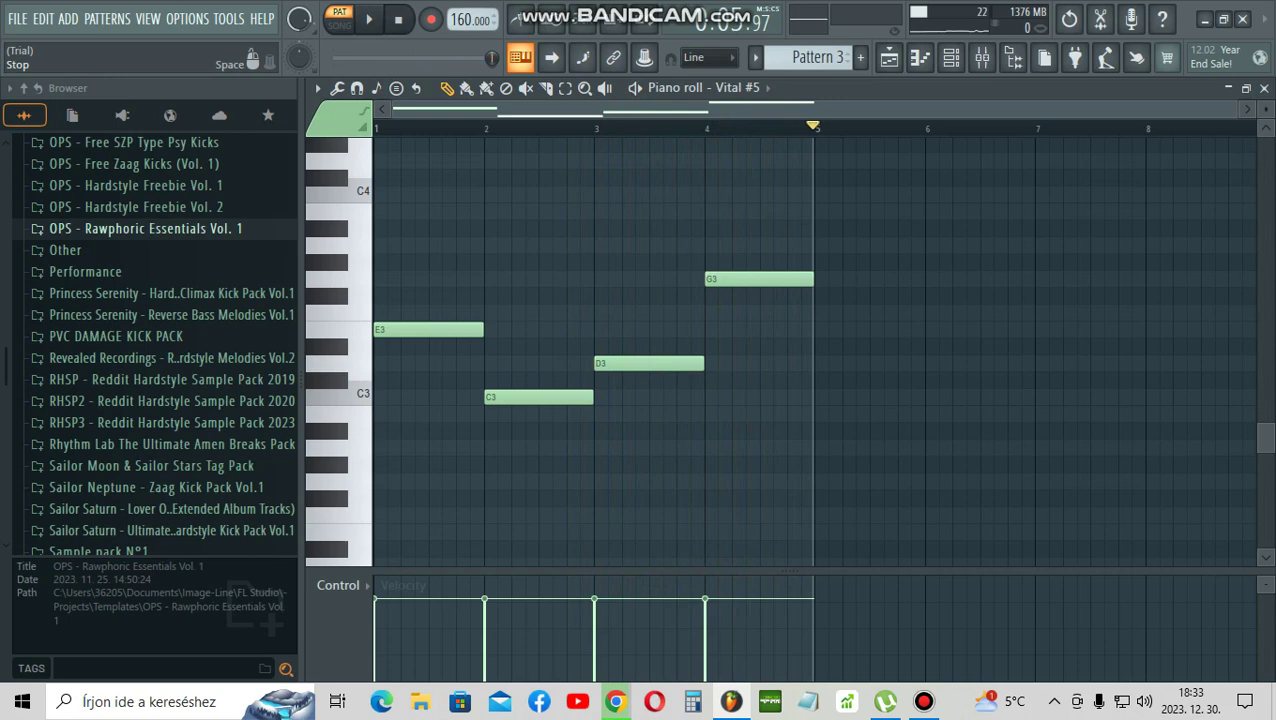
{"action": "left_click", "coordinate": [398, 19]}
{"action": "left_click", "coordinate": [1264, 88]}
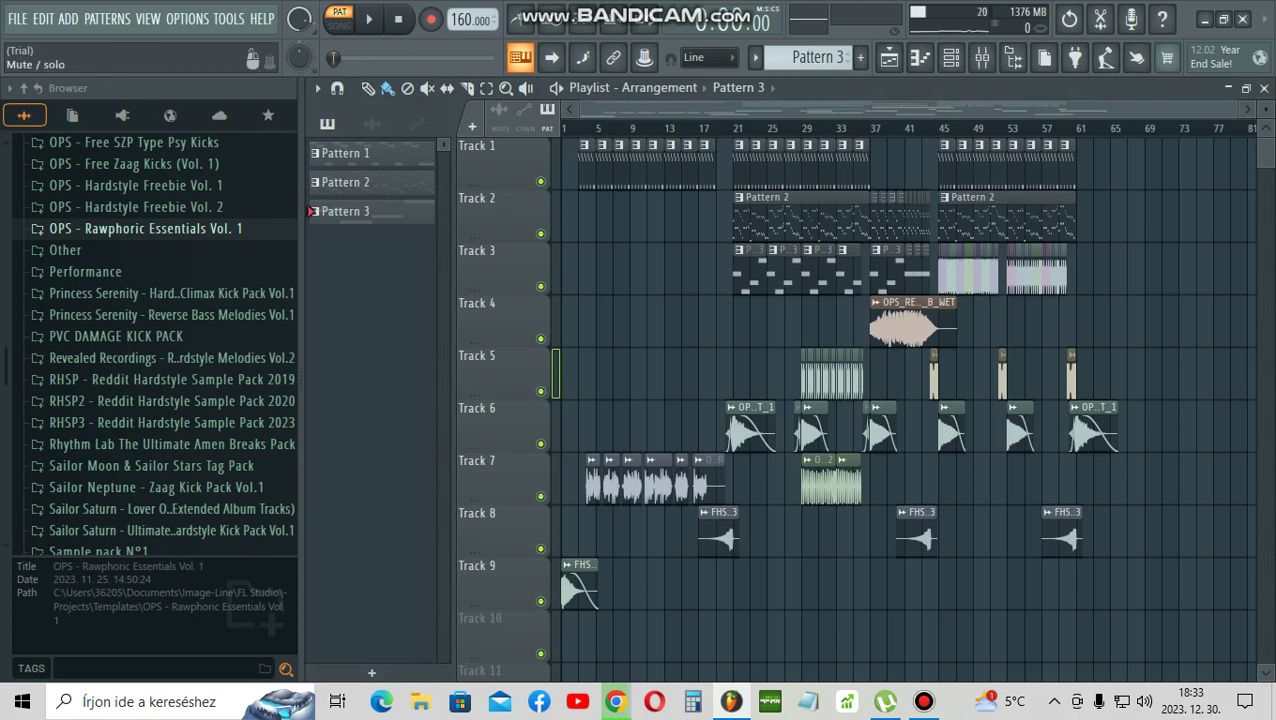
Step: Solo Tracks 6, 5, 4 and 8 so only those layers sound
{"action": "right_click", "coordinate": [541, 443]}
{"action": "left_click", "coordinate": [541, 391]}
{"action": "left_click", "coordinate": [541, 338]}
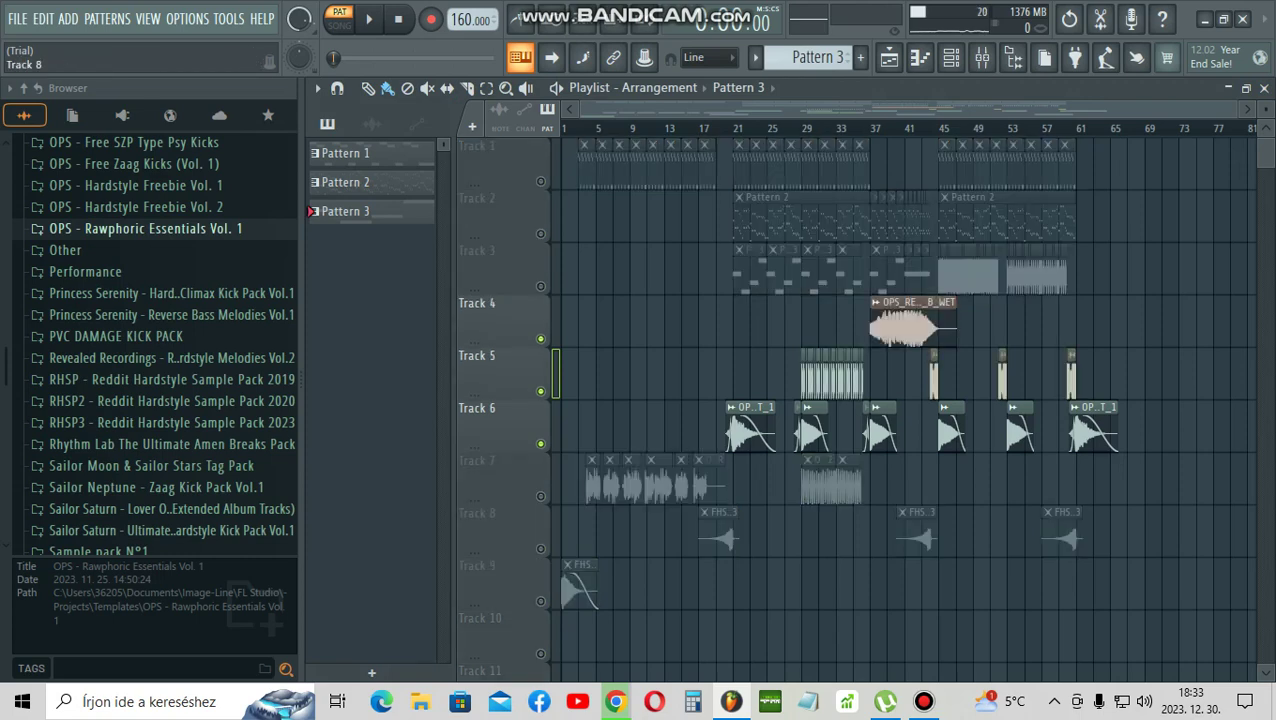
{"action": "left_click", "coordinate": [541, 548]}
Step: Play the song in Song mode from bar 36, jumping ahead to bar 59
{"action": "key", "text": "l"}
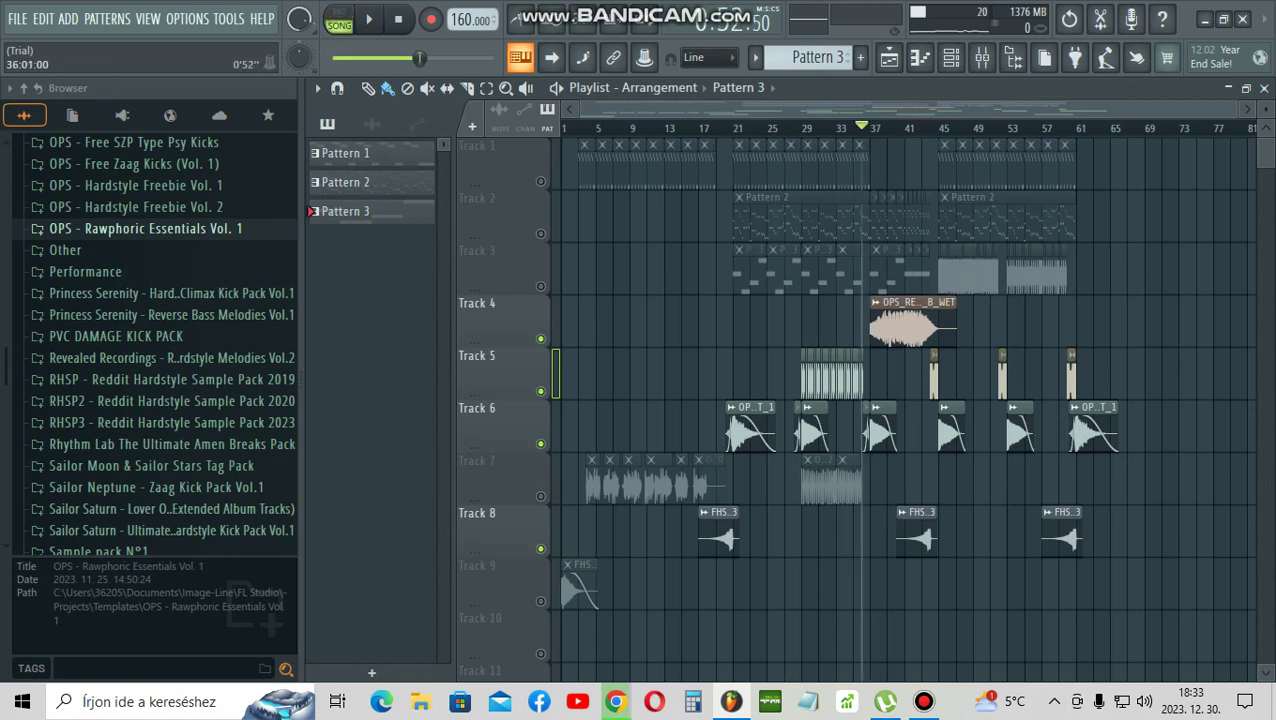
{"action": "scroll", "coordinate": [900, 400], "scroll_direction": "up", "scroll_amount": 3}
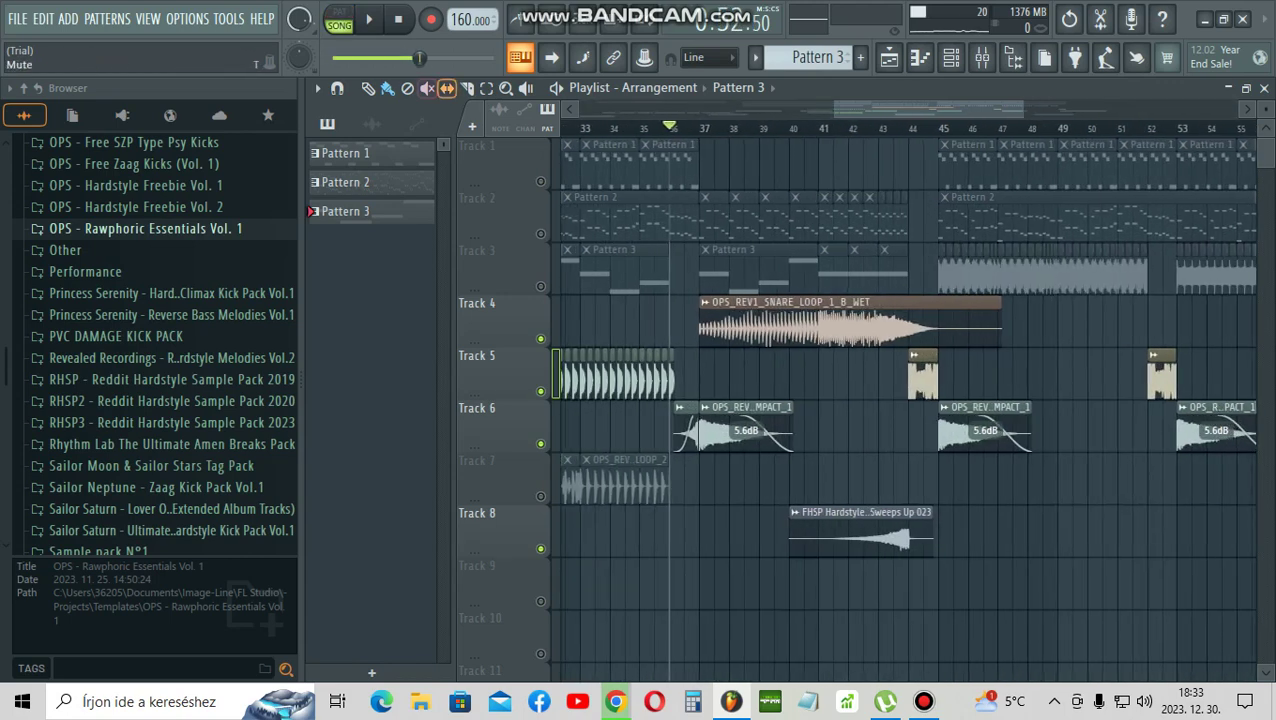
{"action": "key", "text": "space"}
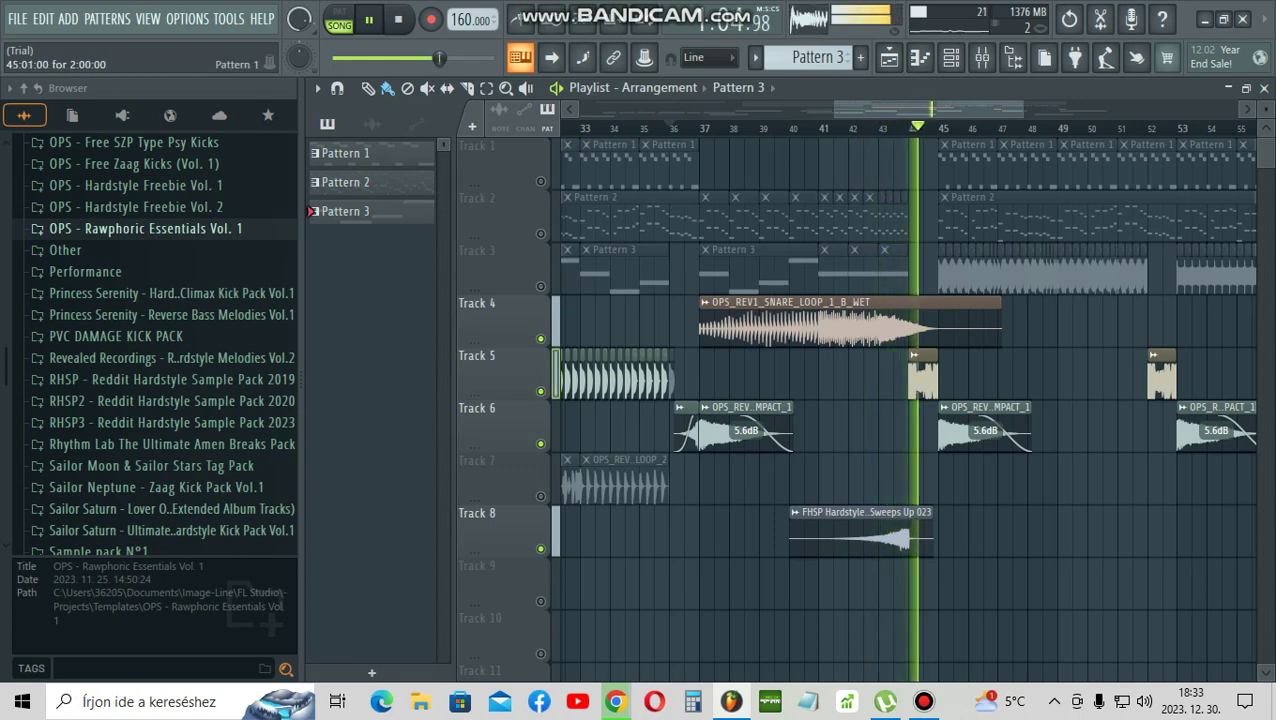
{"action": "scroll", "coordinate": [945, 108], "scroll_direction": "down", "scroll_amount": 1}
{"action": "scroll", "coordinate": [945, 108], "scroll_direction": "down", "scroll_amount": 2}
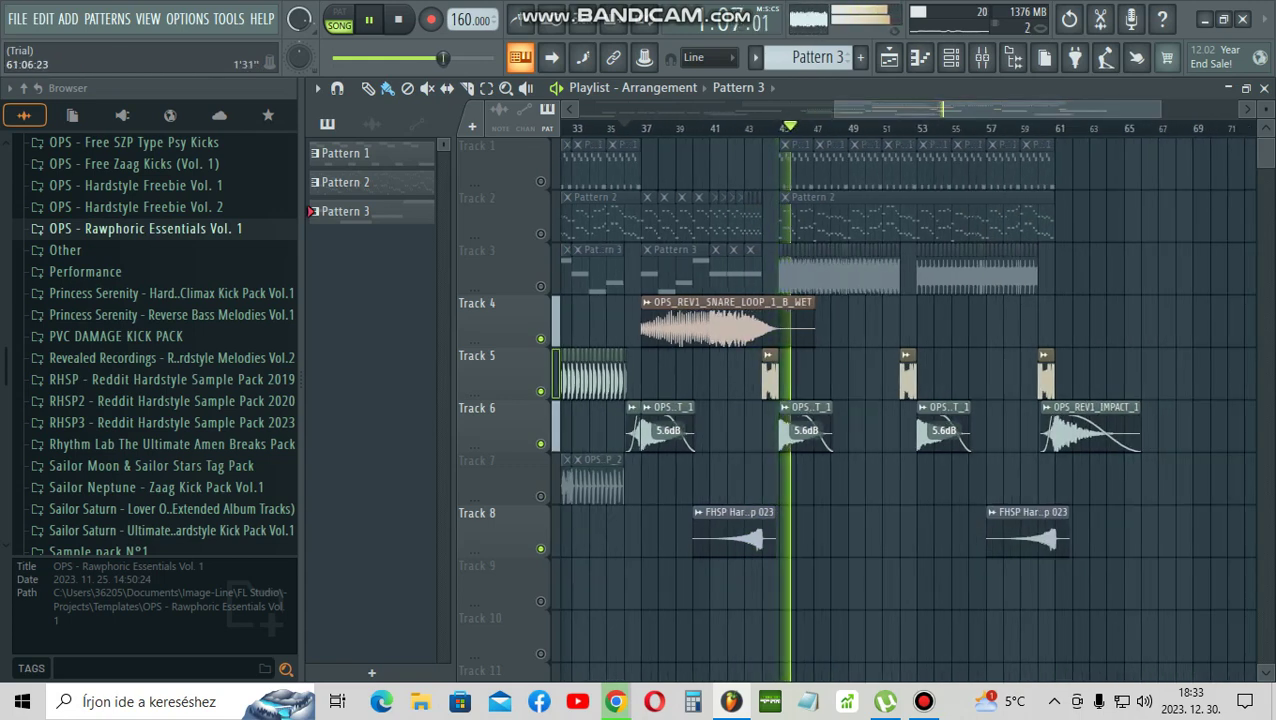
{"action": "left_click", "coordinate": [1030, 128]}
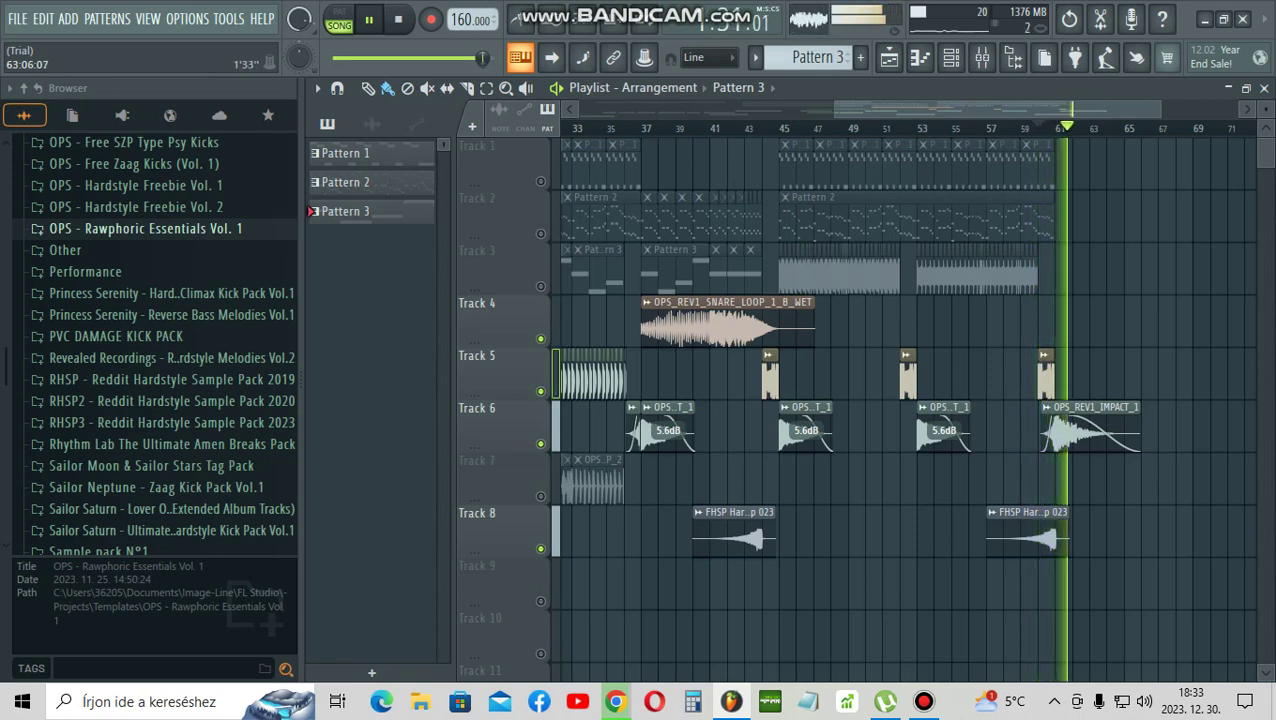
Step: Stop playback, restore all tracks, and check the KICK_8 and CLAP_LOOP_2 sample settings
{"action": "left_click", "coordinate": [398, 19]}
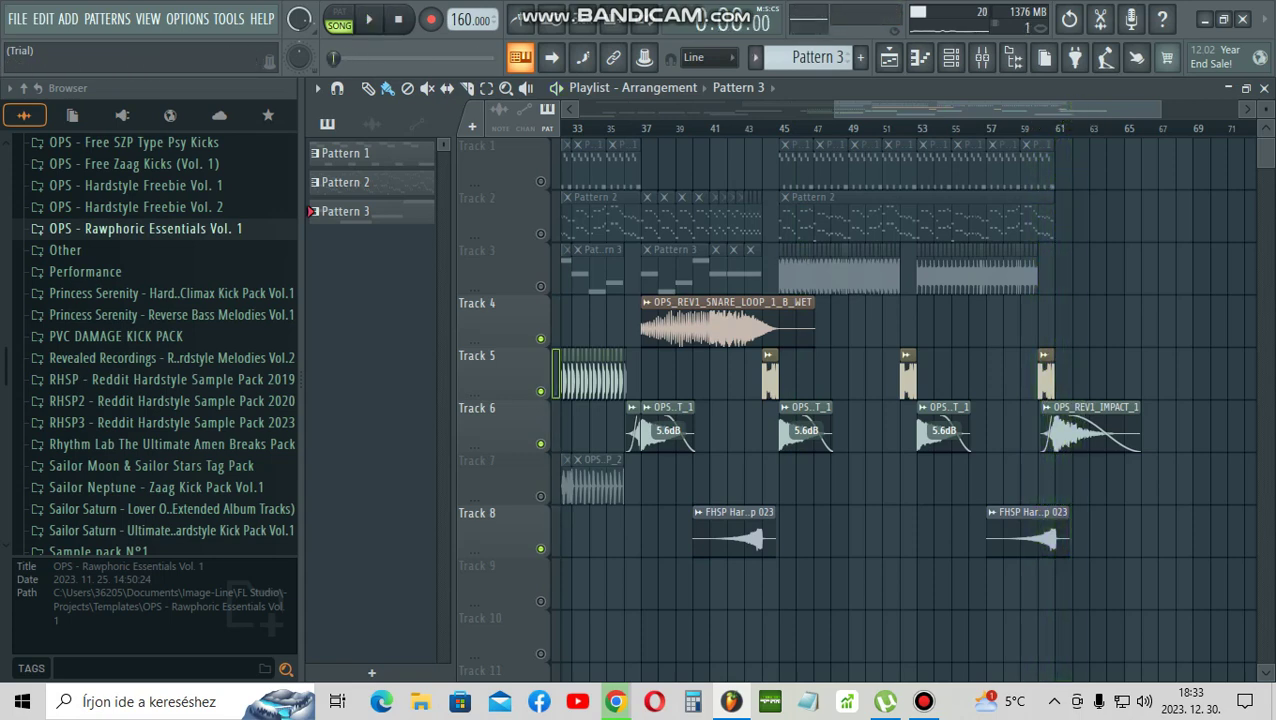
{"action": "scroll", "coordinate": [850, 108], "scroll_direction": "down", "scroll_amount": 2}
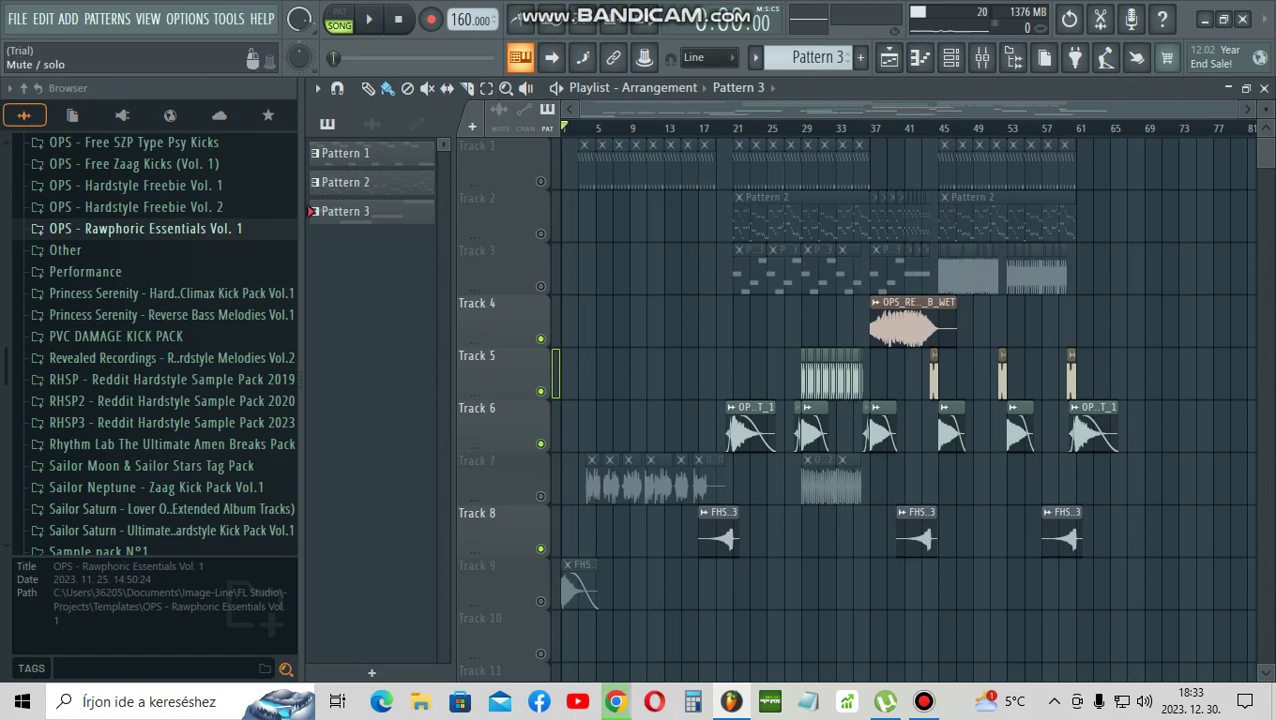
{"action": "left_click", "coordinate": [541, 391], "text": "ctrl"}
{"action": "left_click", "coordinate": [541, 391], "text": "ctrl"}
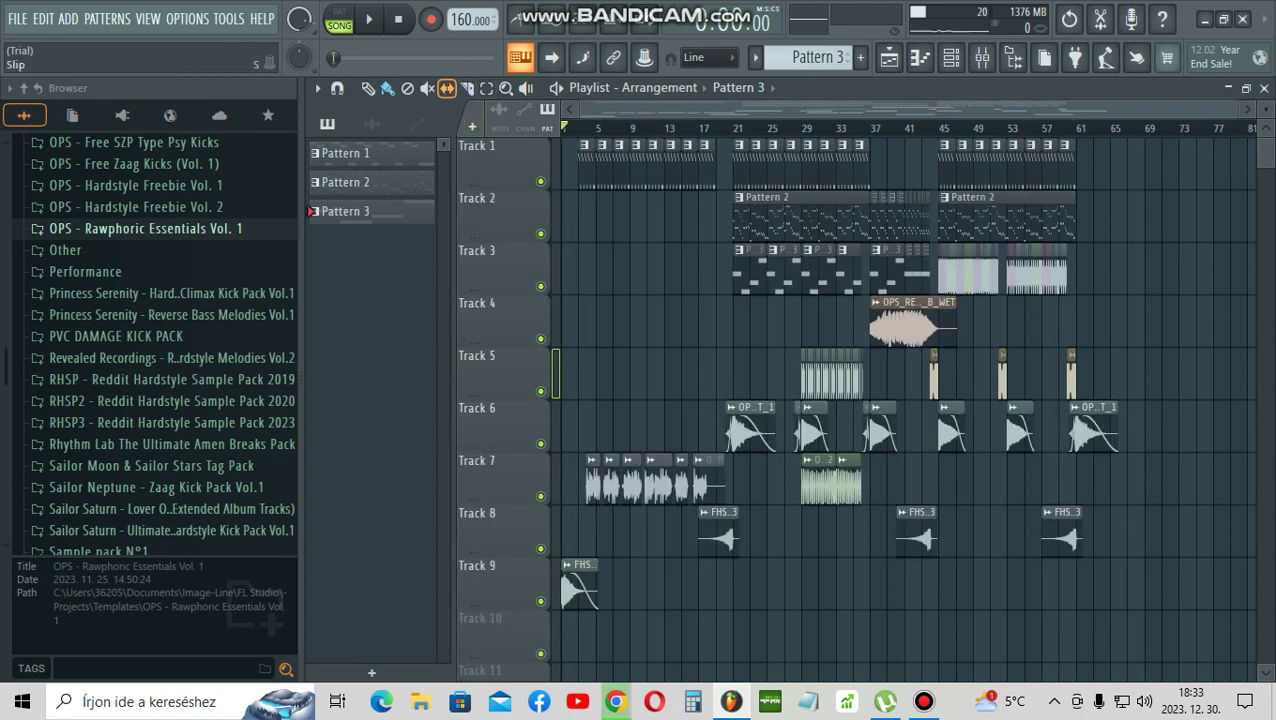
{"action": "scroll", "coordinate": [860, 380], "scroll_direction": "up", "scroll_amount": 3}
{"action": "scroll", "coordinate": [860, 380], "scroll_direction": "up", "scroll_amount": 3}
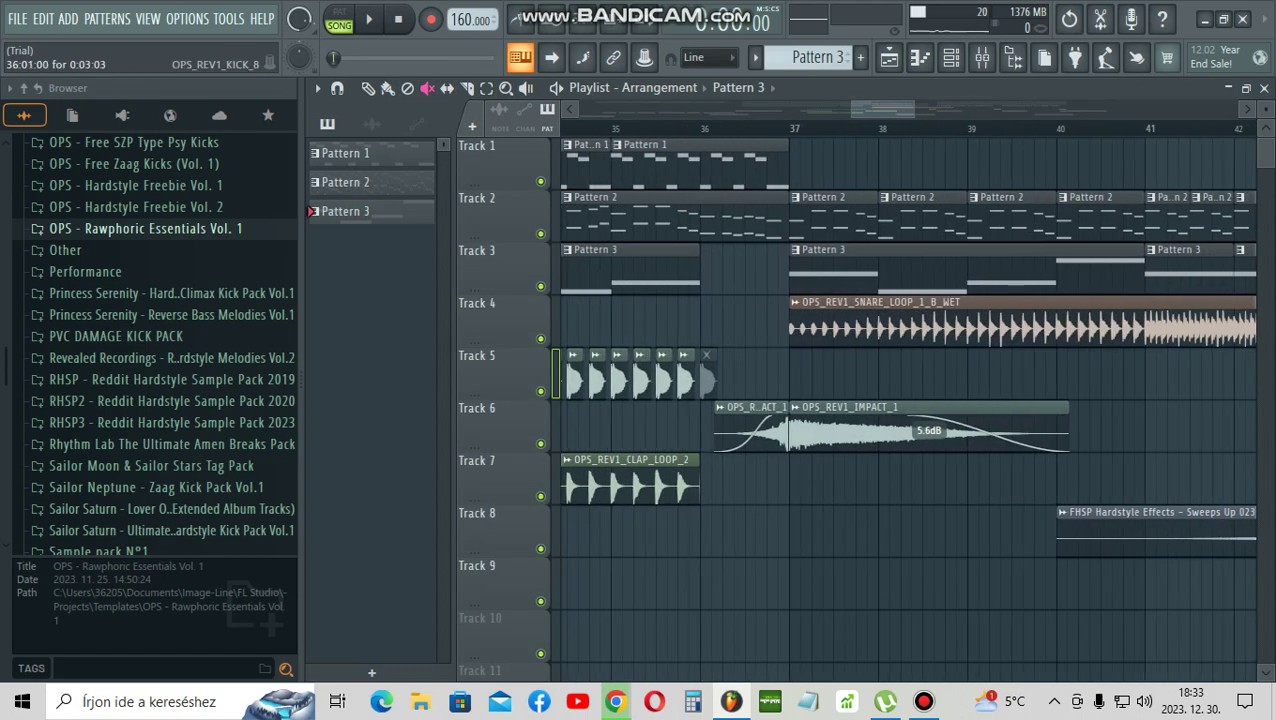
{"action": "scroll", "coordinate": [860, 380], "scroll_direction": "down", "scroll_amount": 5}
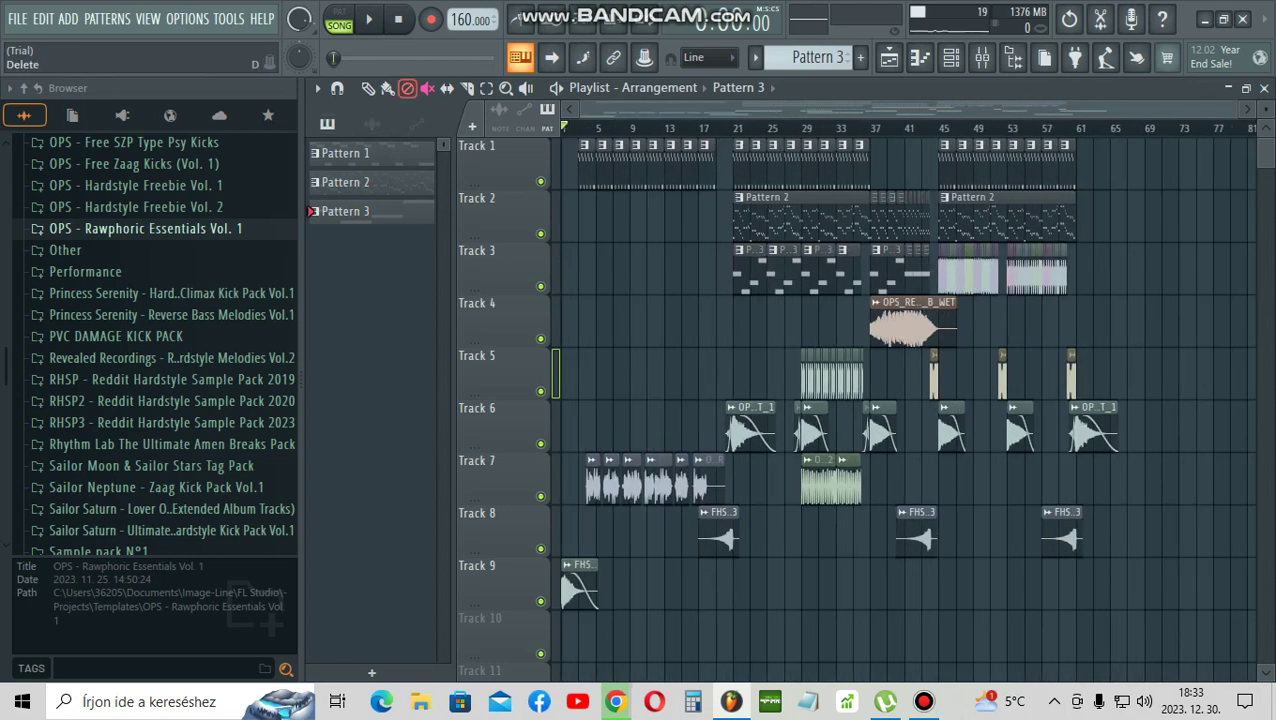
{"action": "left_click", "coordinate": [755, 407]}
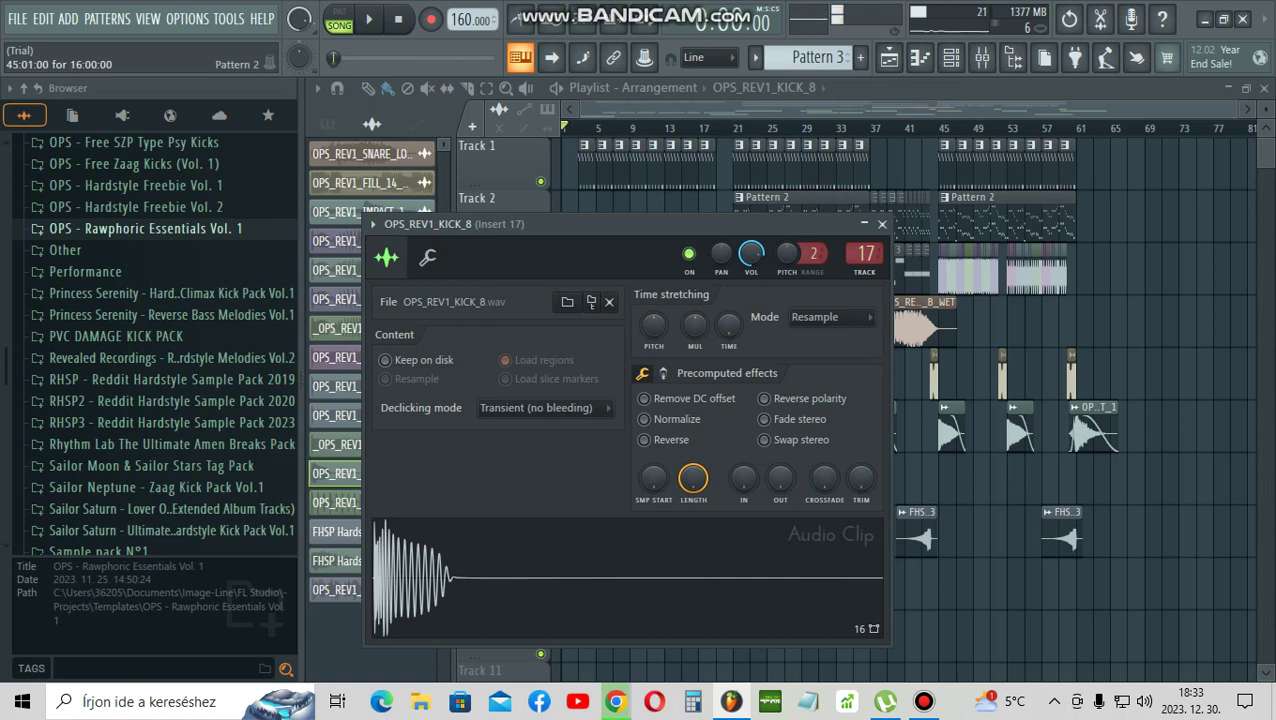
{"action": "left_click", "coordinate": [881, 224]}
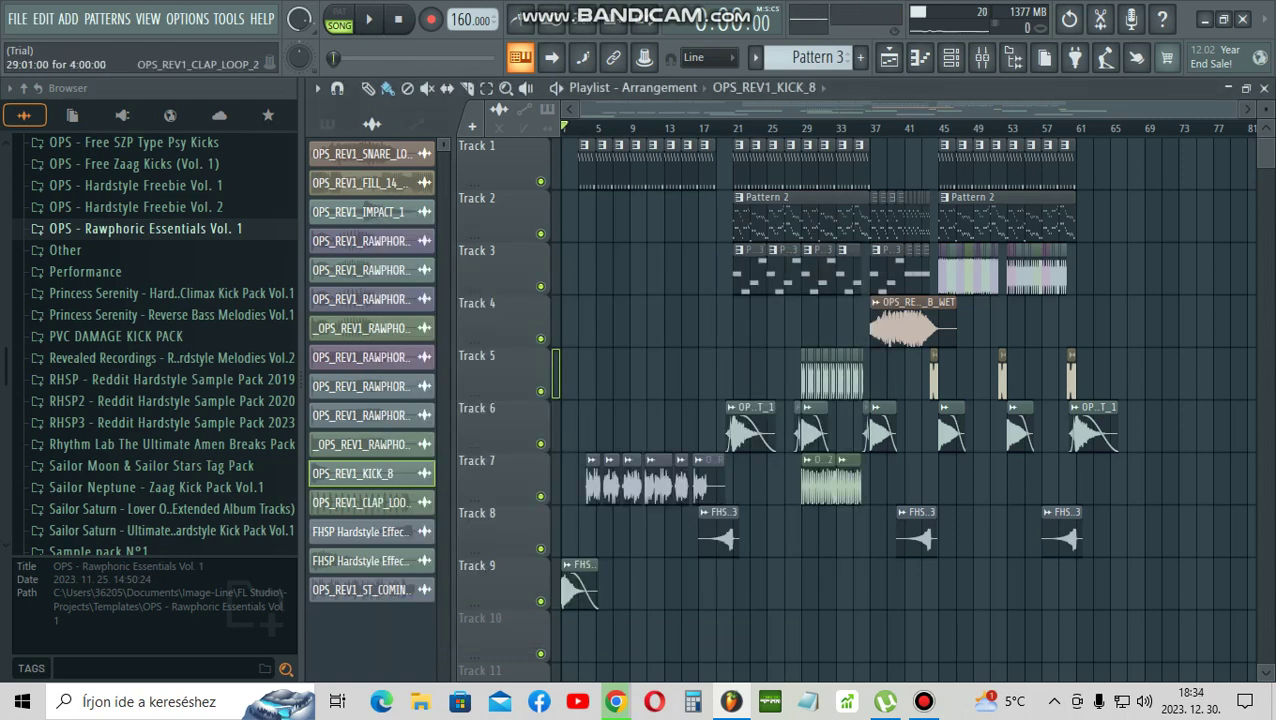
{"action": "left_click", "coordinate": [355, 502]}
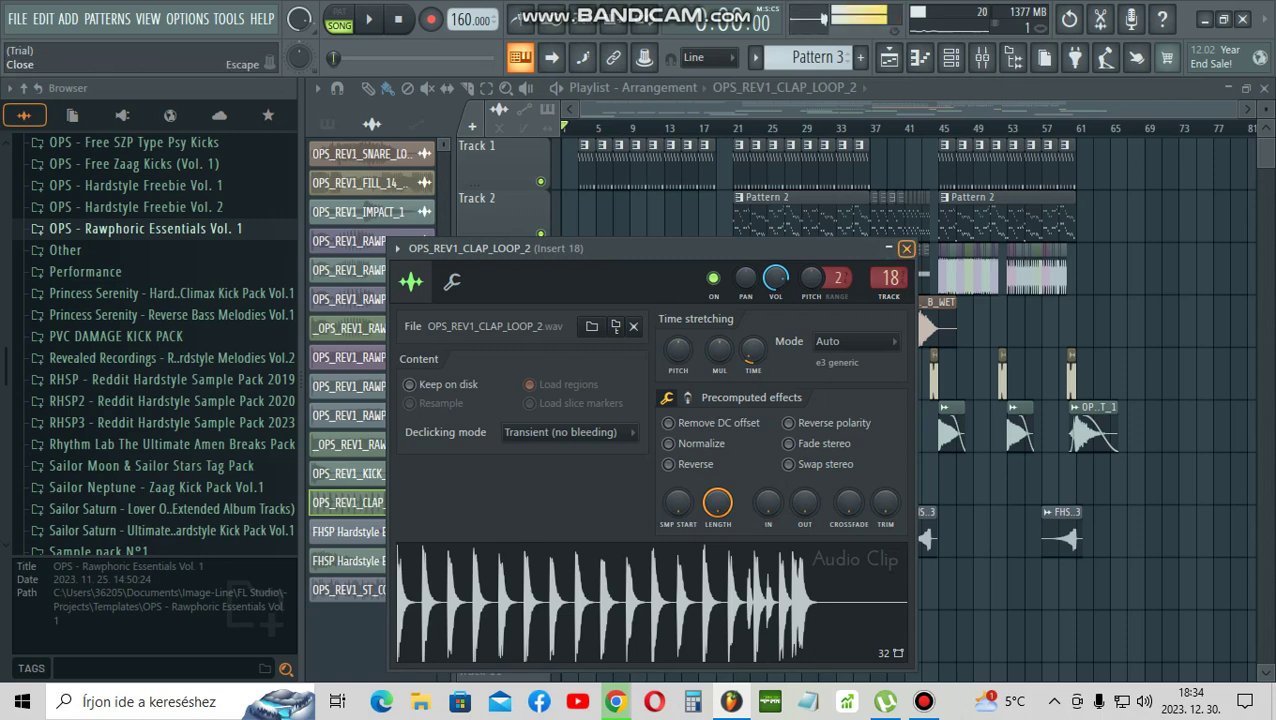
{"action": "left_click", "coordinate": [906, 248]}
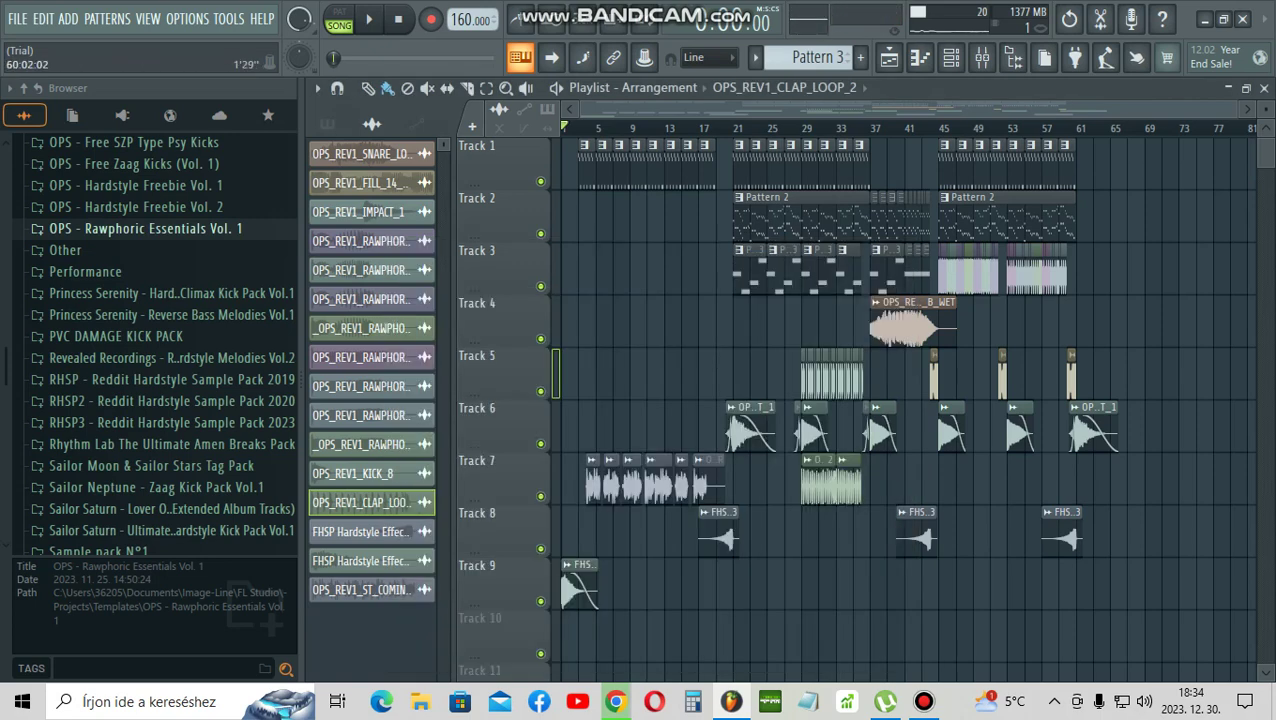
{"action": "scroll", "coordinate": [1069, 400], "scroll_direction": "up", "scroll_amount": 3}
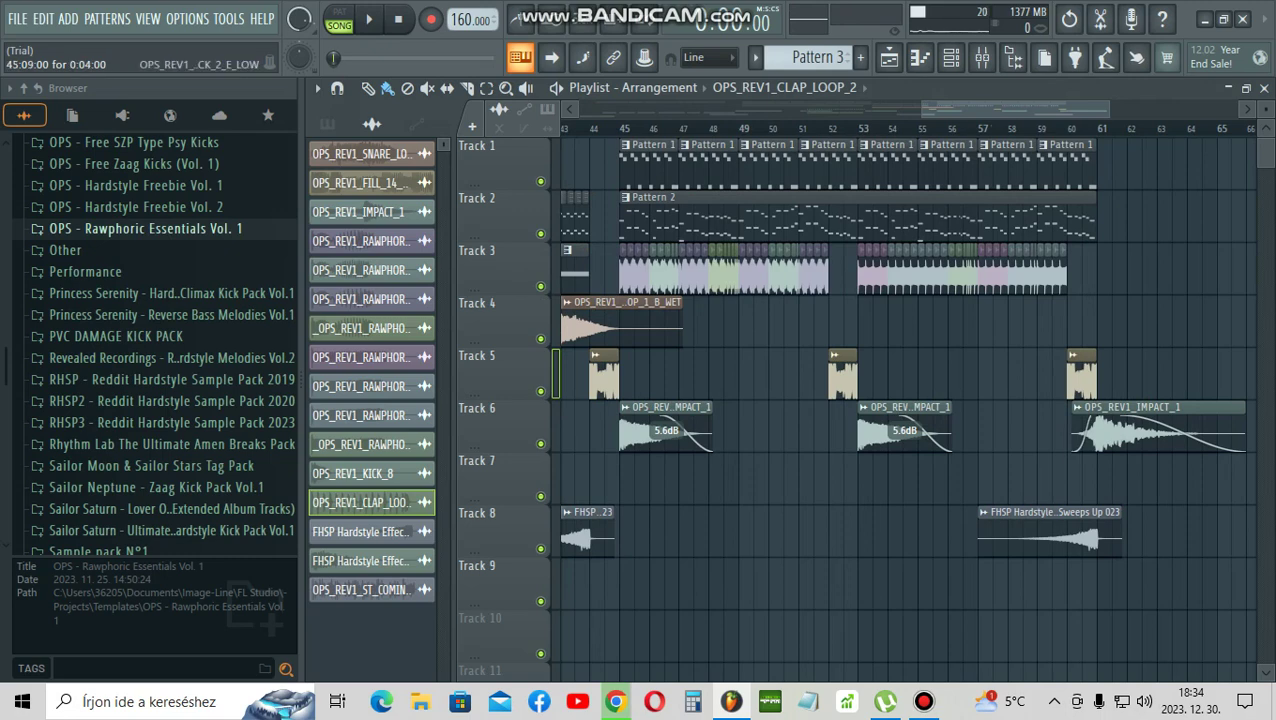
Step: Review the RAWPHORIC_KICK_2 samples E_LOW, C, D_LOW and G
{"action": "left_click", "coordinate": [360, 240]}
{"action": "left_click", "coordinate": [906, 248]}
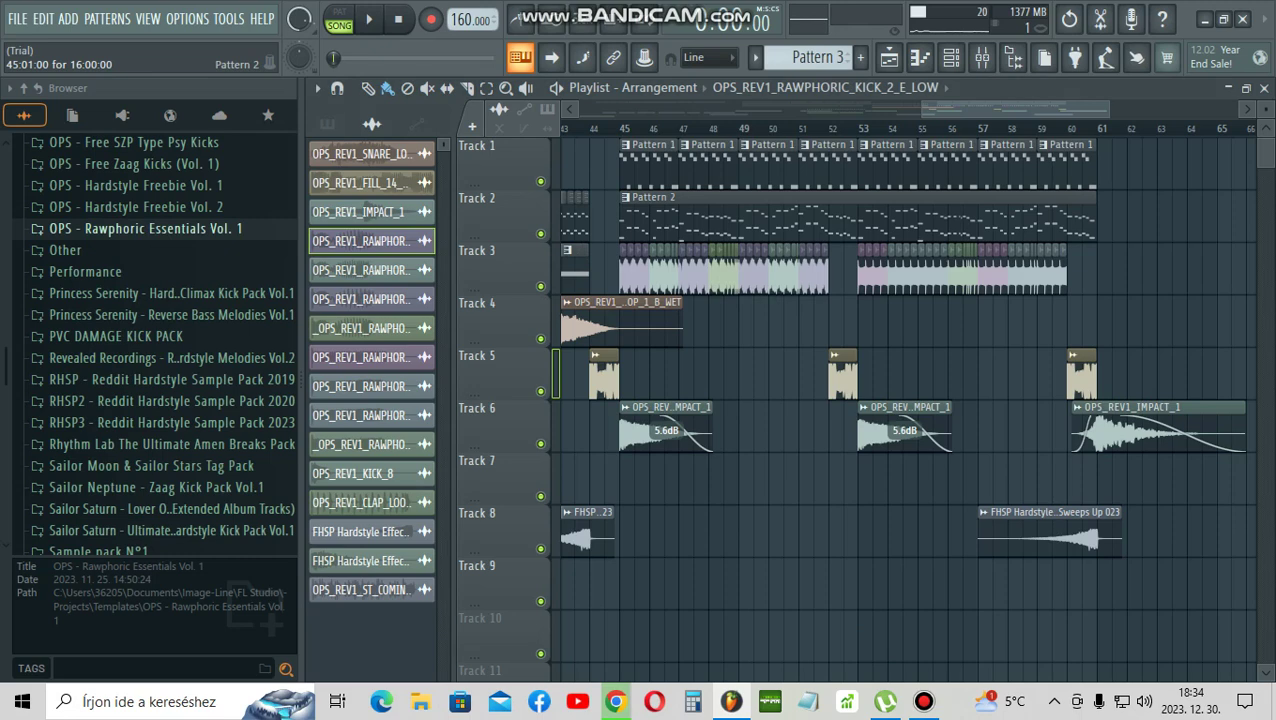
{"action": "left_click", "coordinate": [360, 269]}
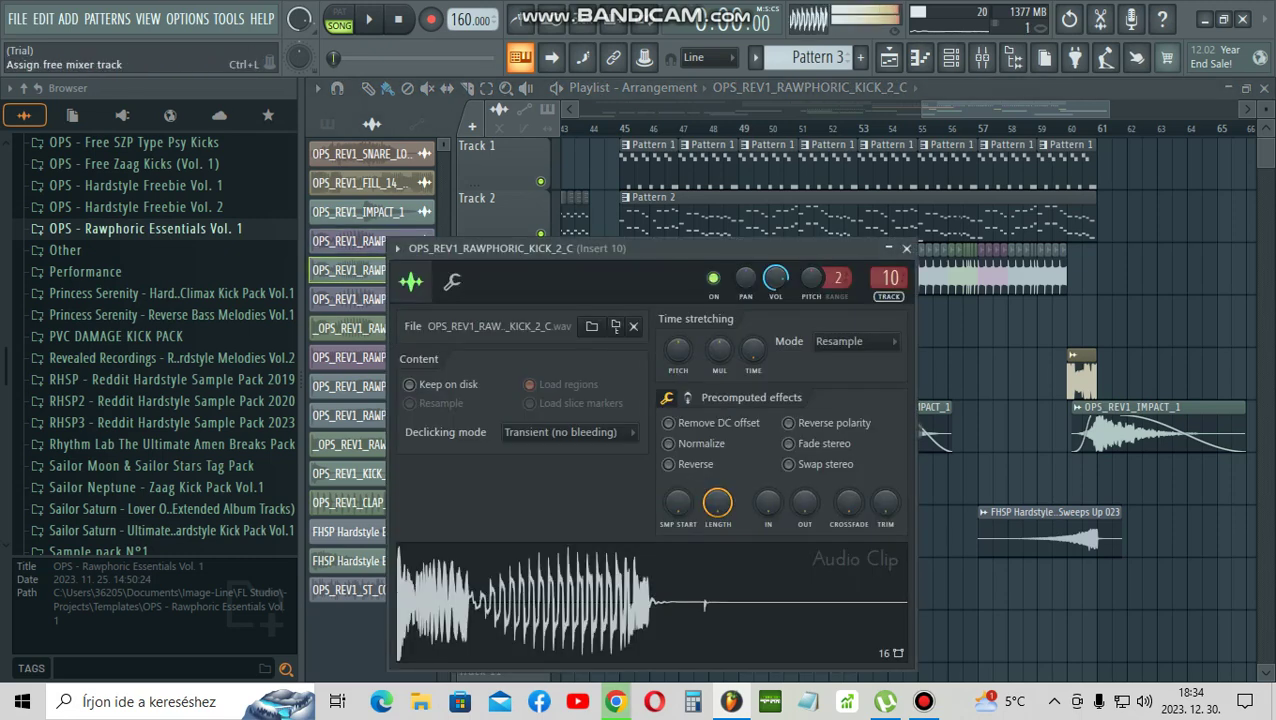
{"action": "left_click", "coordinate": [906, 248]}
{"action": "left_click", "coordinate": [360, 298]}
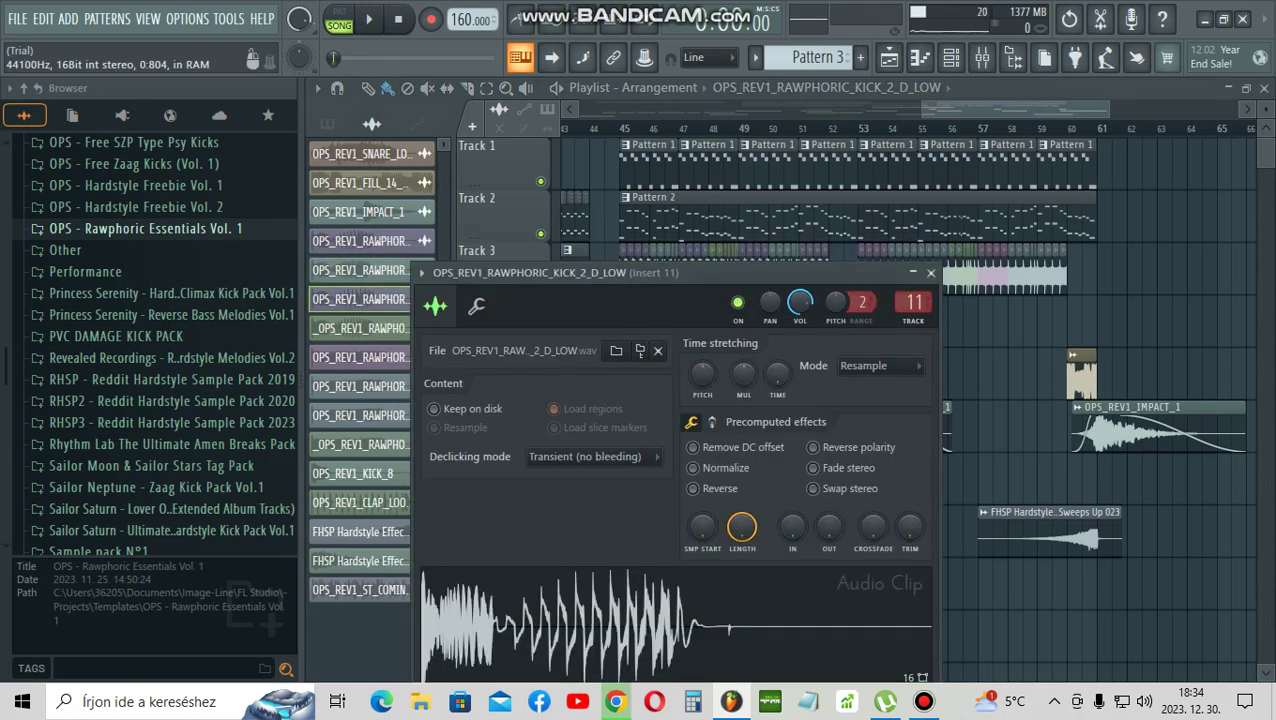
{"action": "left_click", "coordinate": [930, 272]}
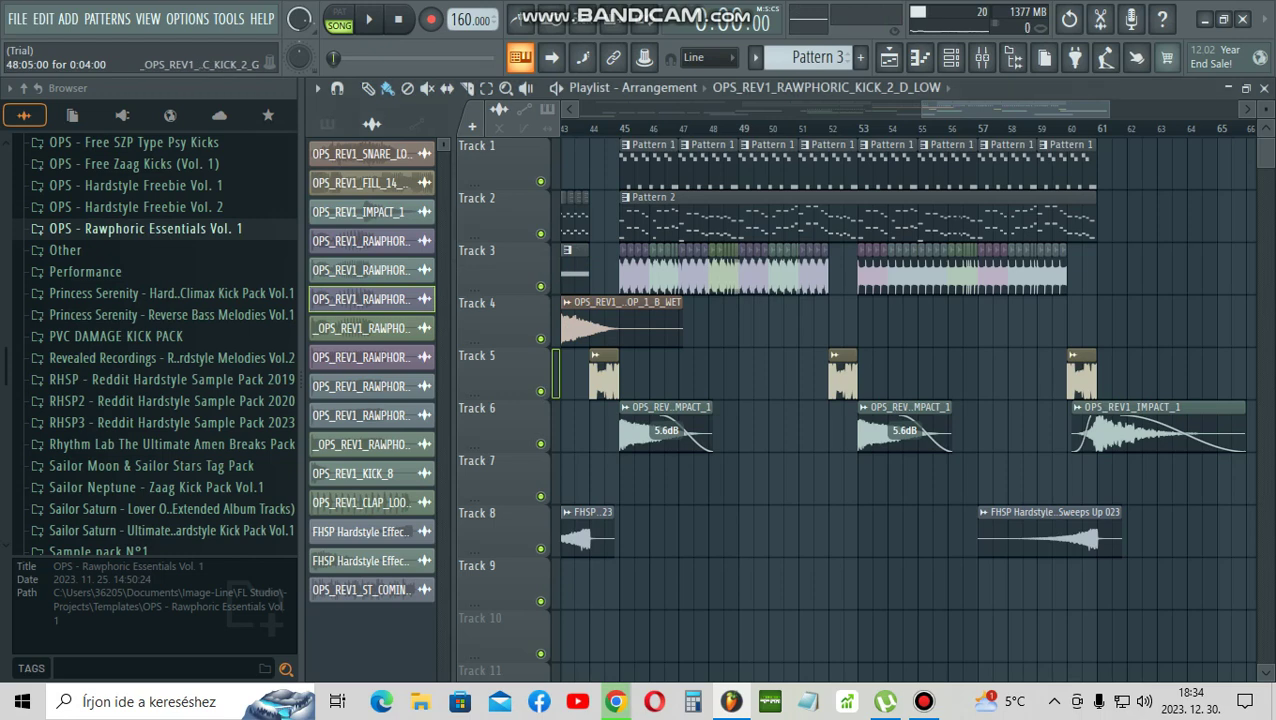
{"action": "left_click", "coordinate": [360, 328]}
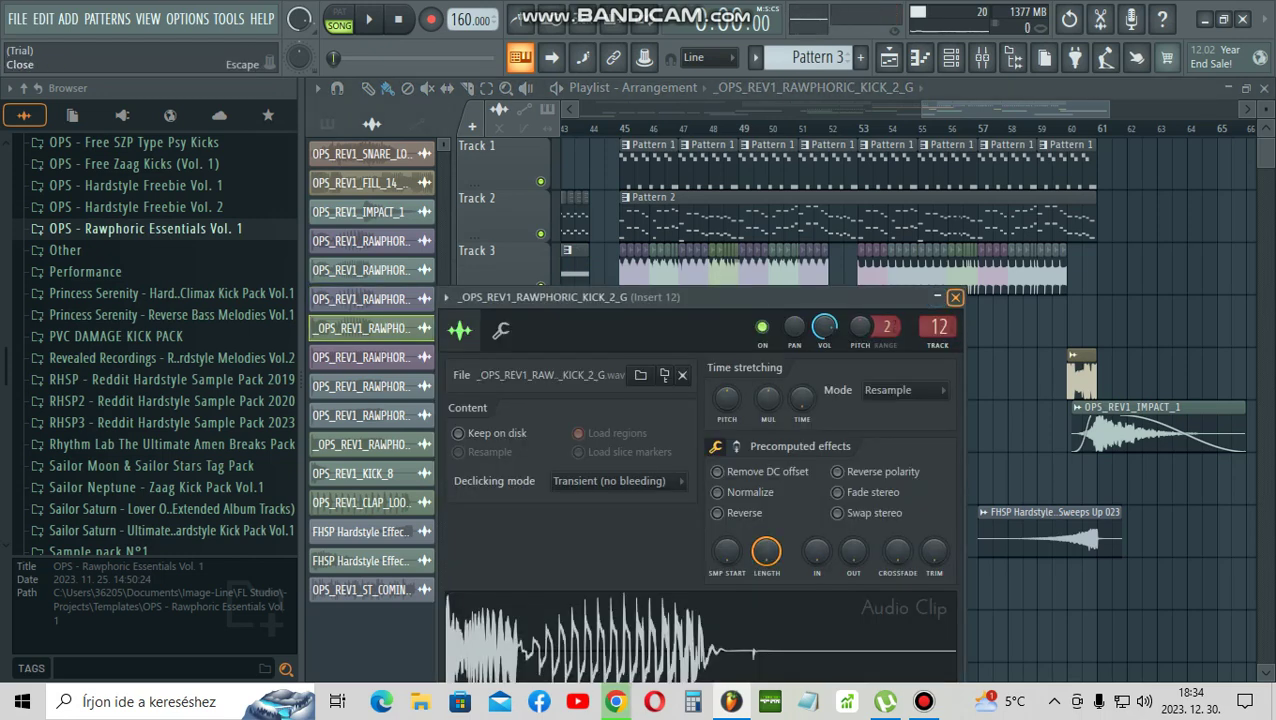
{"action": "left_click", "coordinate": [955, 297]}
Step: Review the RAWPHORIC_KICK_6 samples E_LOW, C, D and G
{"action": "left_click", "coordinate": [360, 357]}
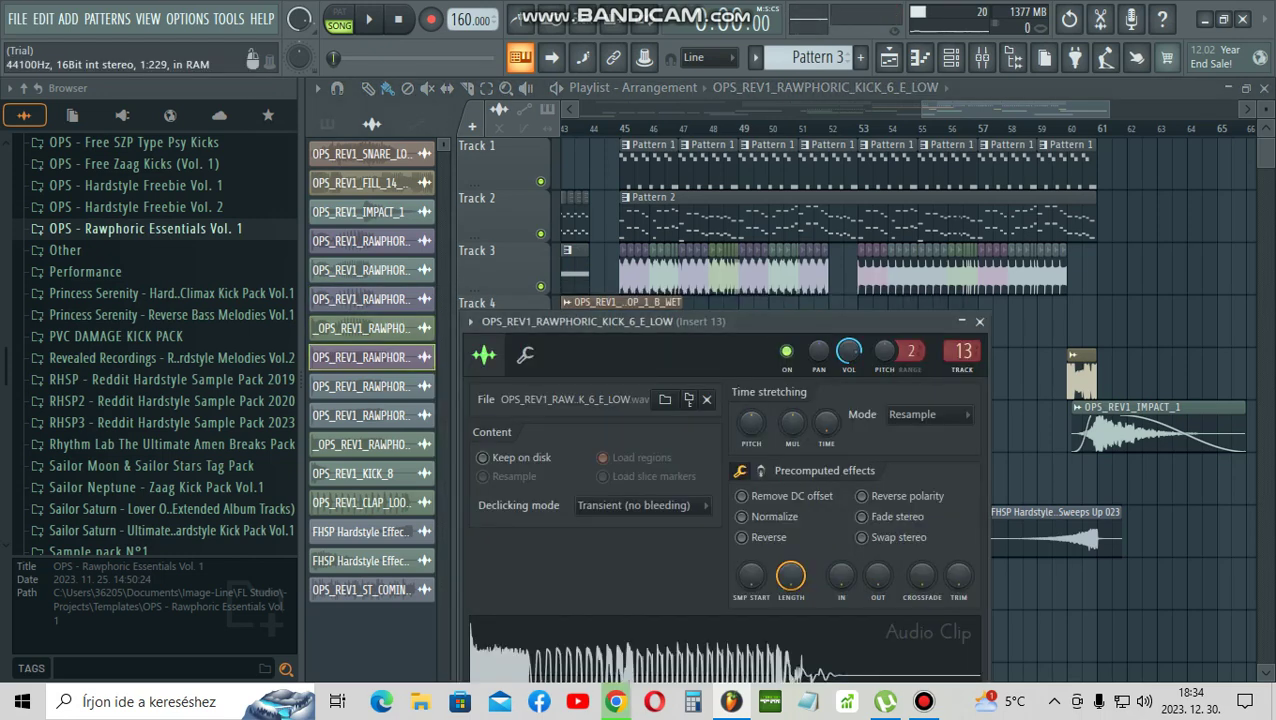
{"action": "left_click", "coordinate": [979, 321]}
{"action": "left_click", "coordinate": [360, 386]}
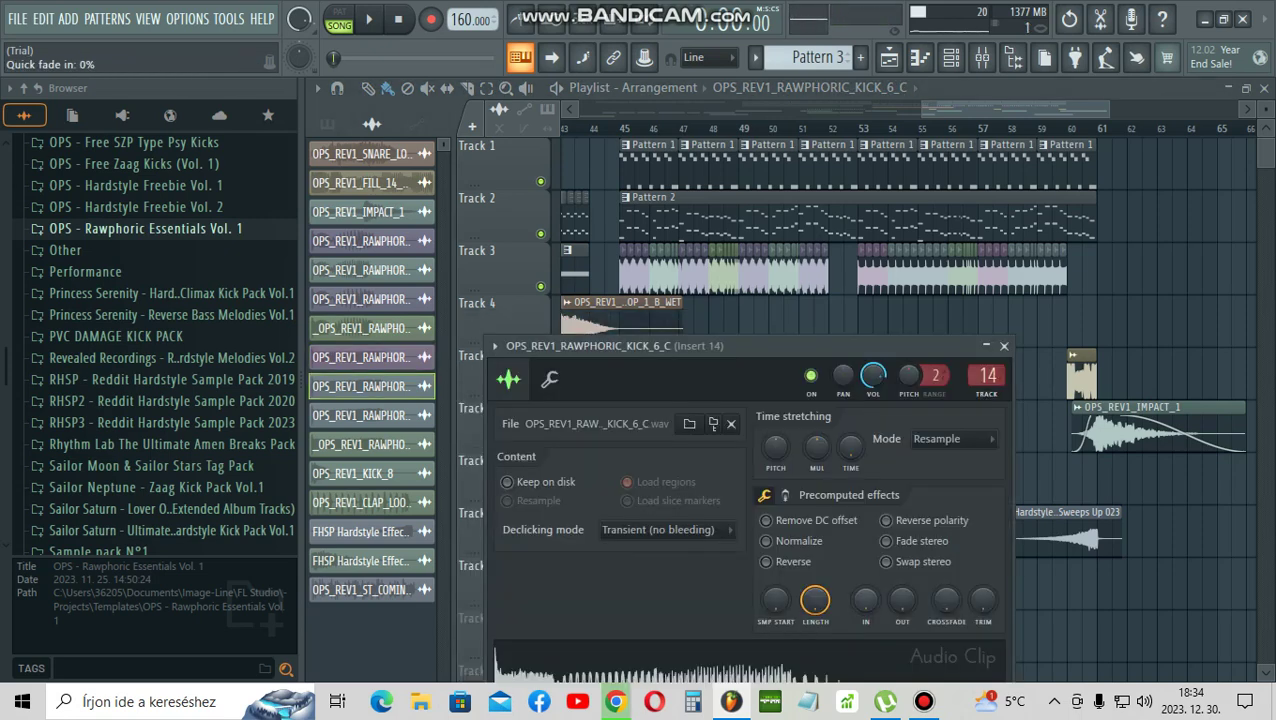
{"action": "left_click", "coordinate": [1004, 346]}
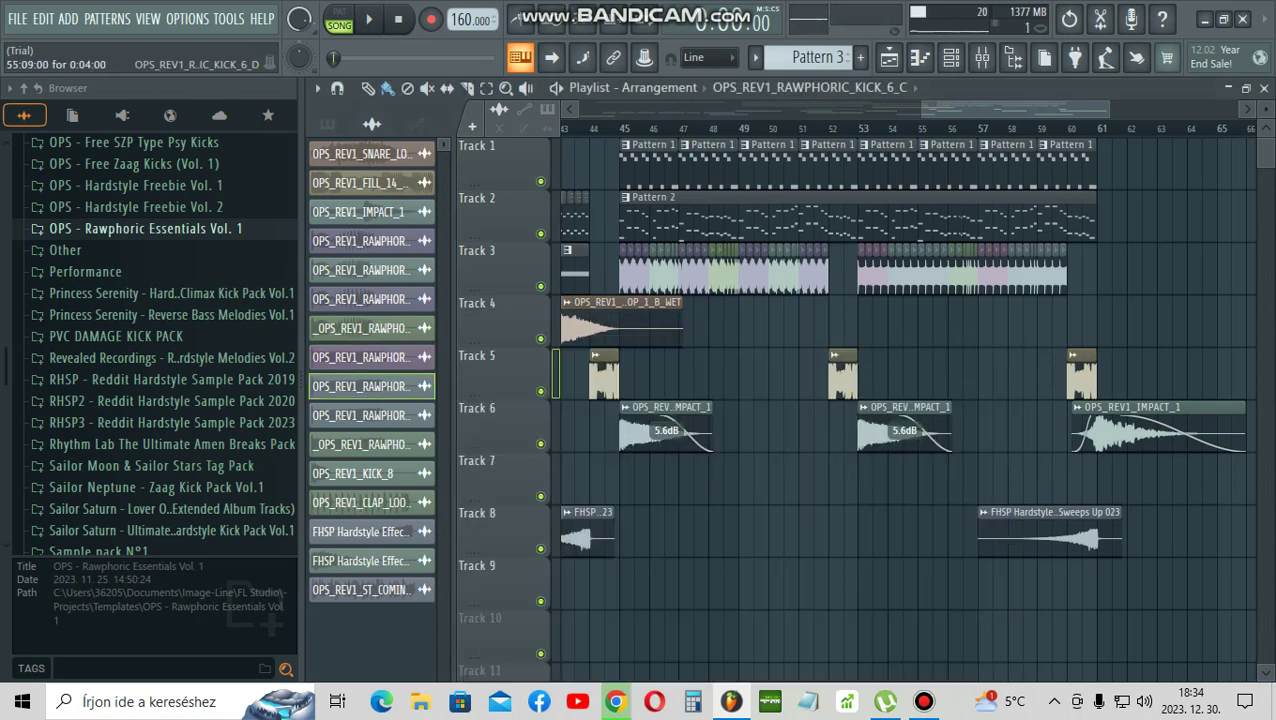
{"action": "left_click", "coordinate": [360, 415]}
{"action": "left_click", "coordinate": [833, 175]}
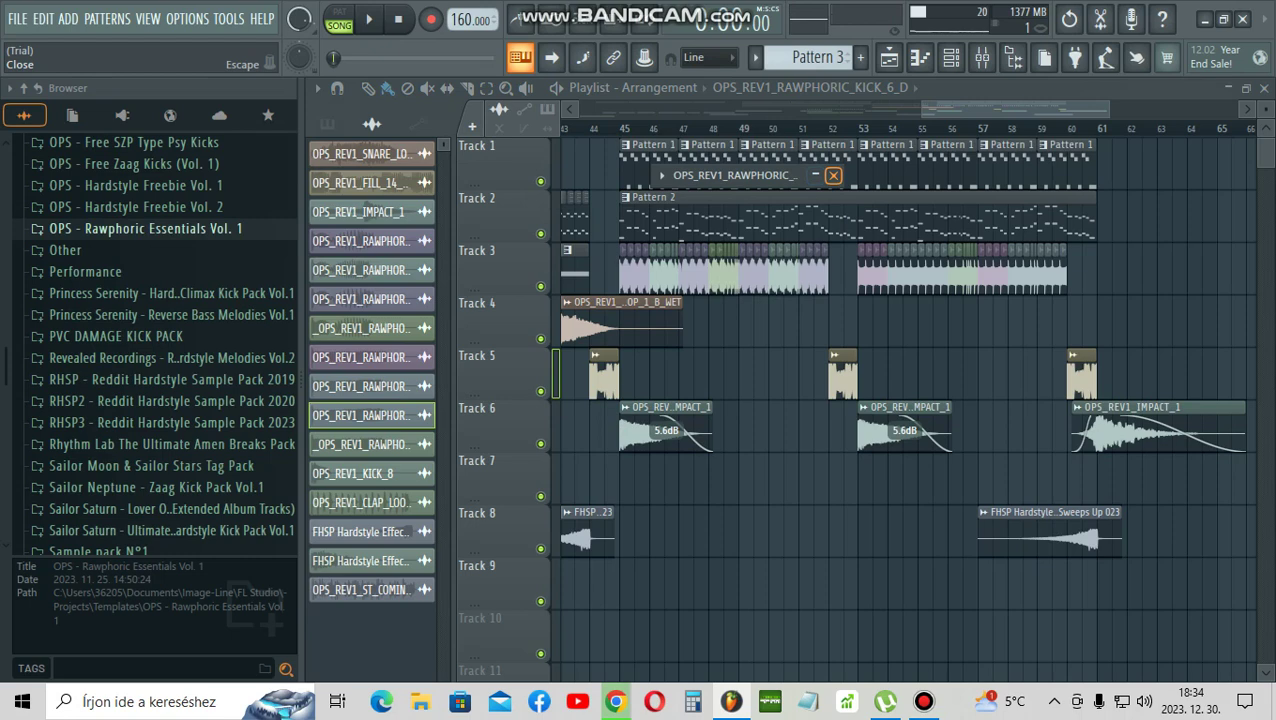
{"action": "left_click", "coordinate": [360, 444]}
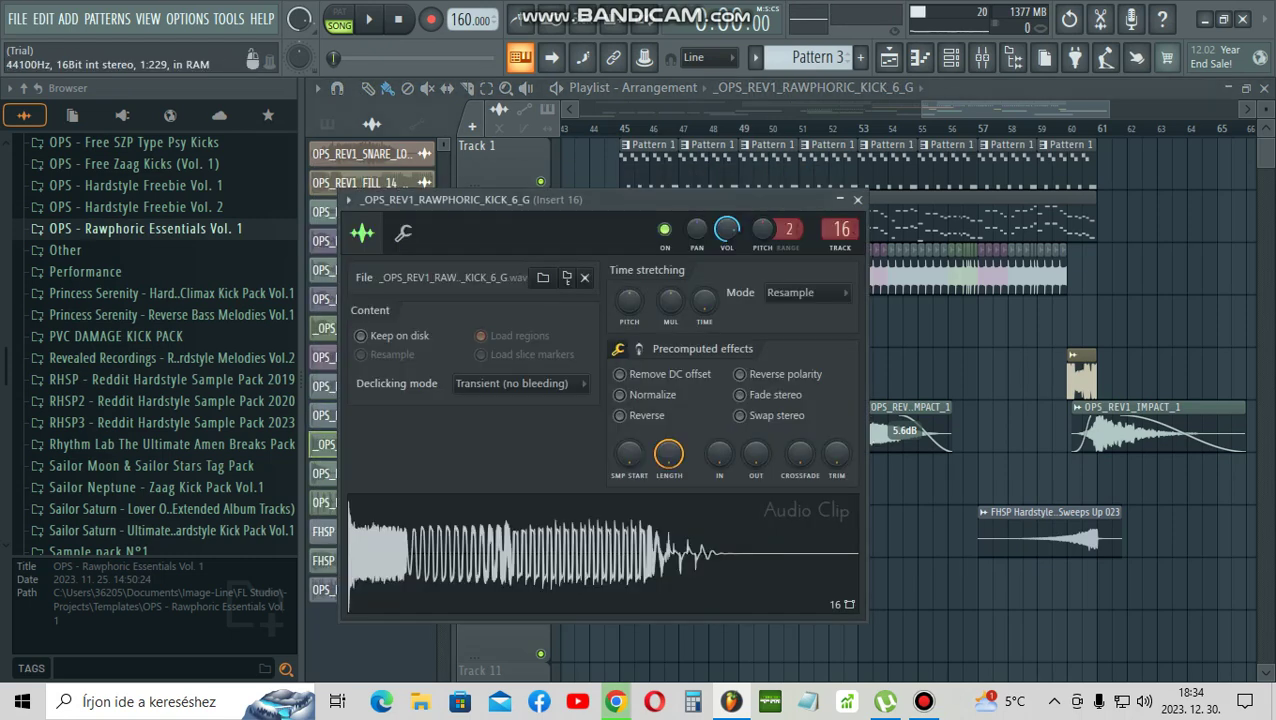
{"action": "left_click", "coordinate": [857, 199]}
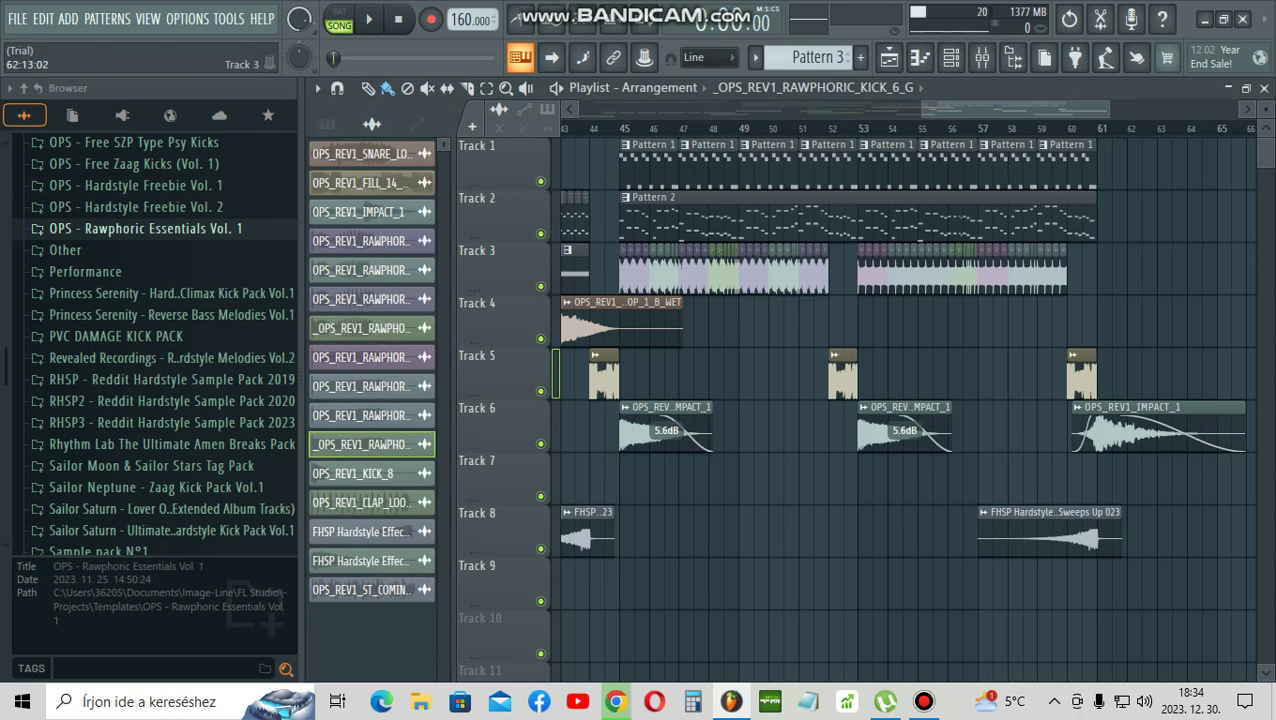
{"action": "scroll", "coordinate": [900, 400], "scroll_direction": "down", "scroll_amount": 5, "text": "ctrl"}
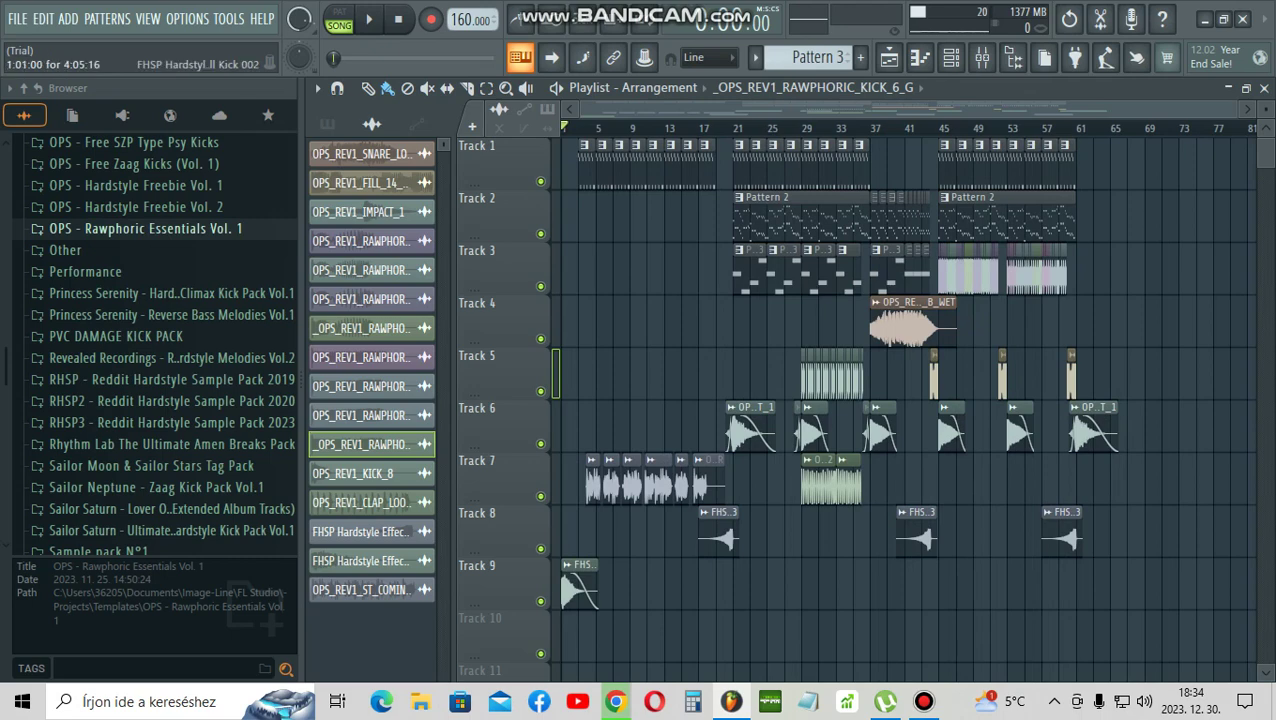
Step: View the FHSP Hall Kick 002 settings, then play the song with Track 7 soloed
{"action": "left_click", "coordinate": [360, 560]}
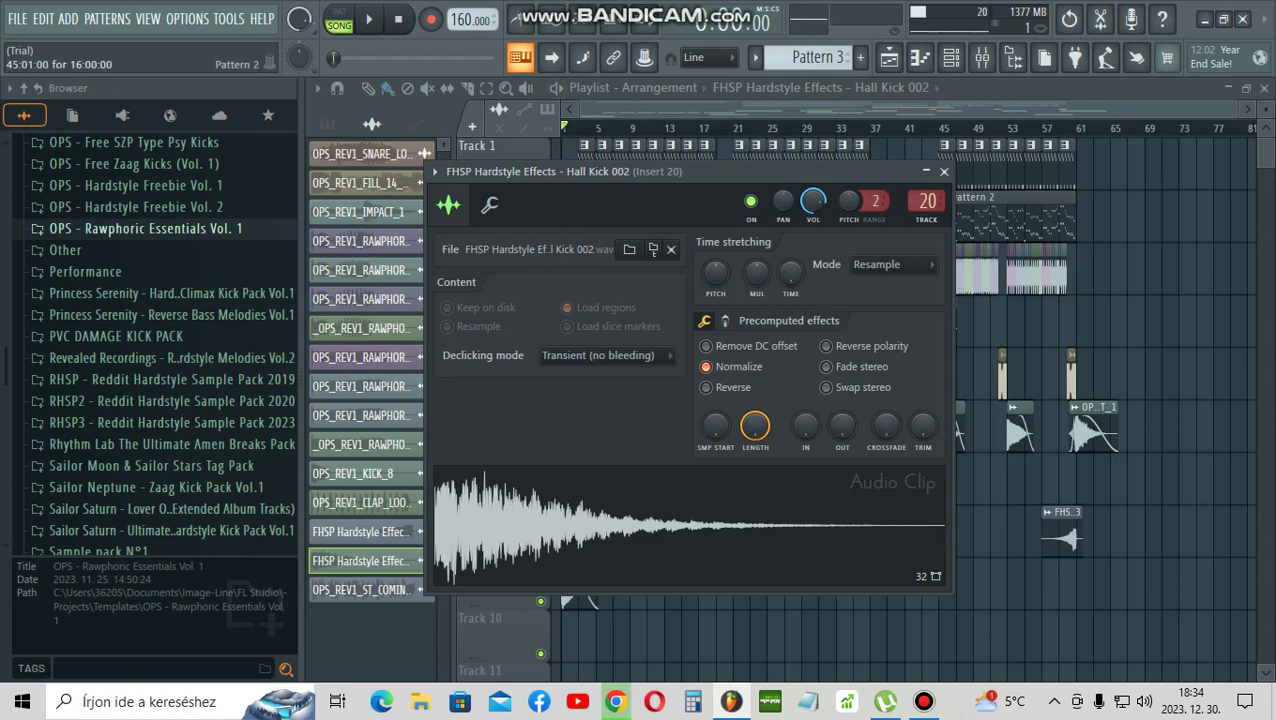
{"action": "left_click", "coordinate": [943, 171]}
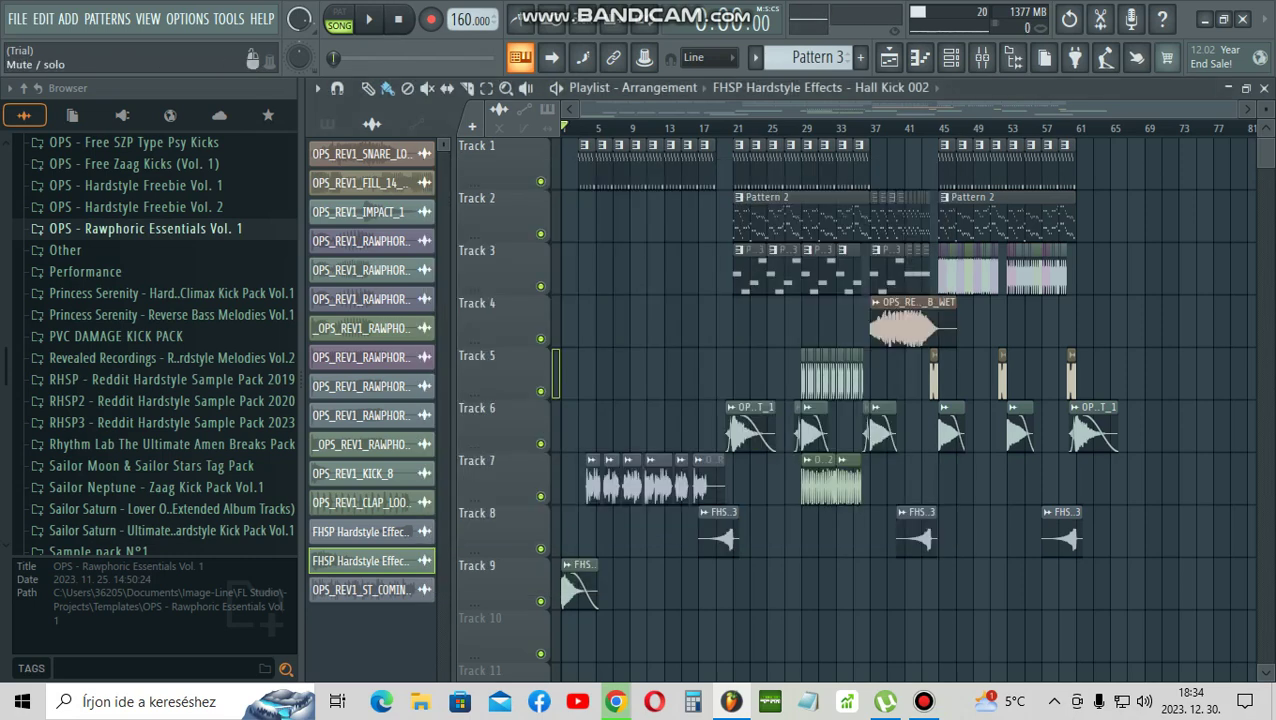
{"action": "right_click", "coordinate": [540, 496]}
{"action": "key", "text": "space"}
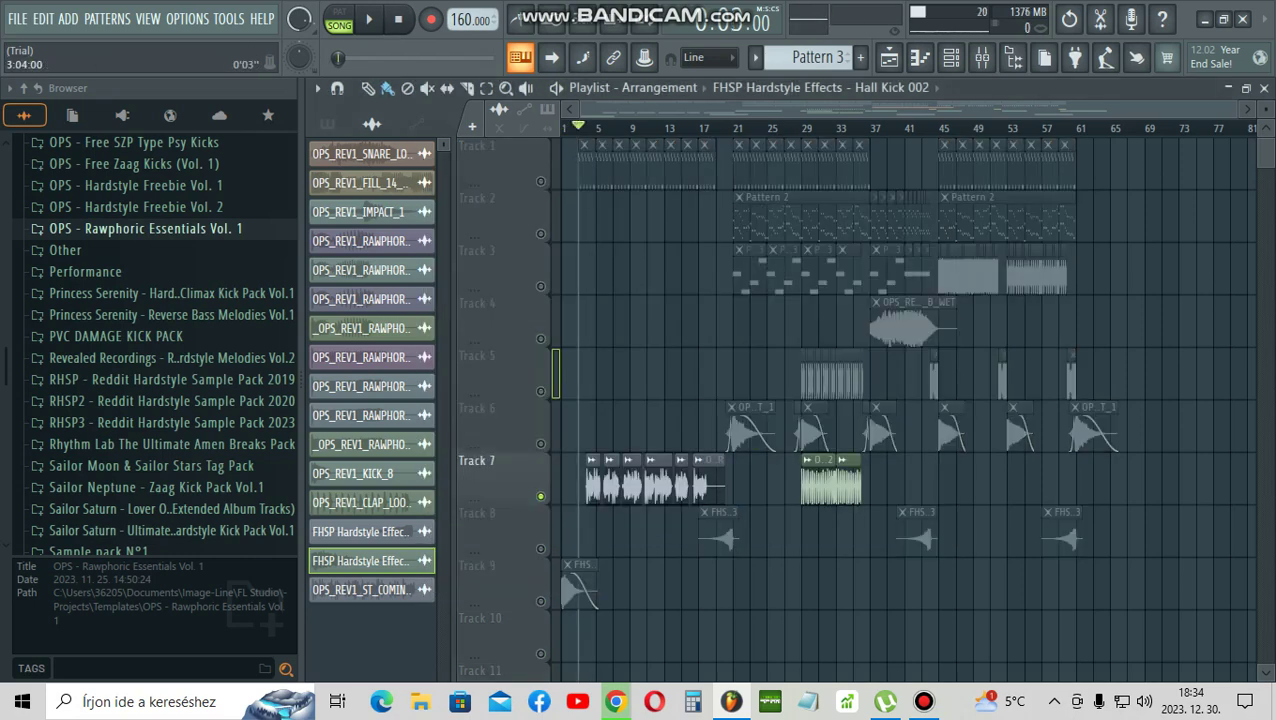
{"action": "scroll", "coordinate": [900, 400], "scroll_direction": "up", "scroll_amount": 3, "text": "ctrl"}
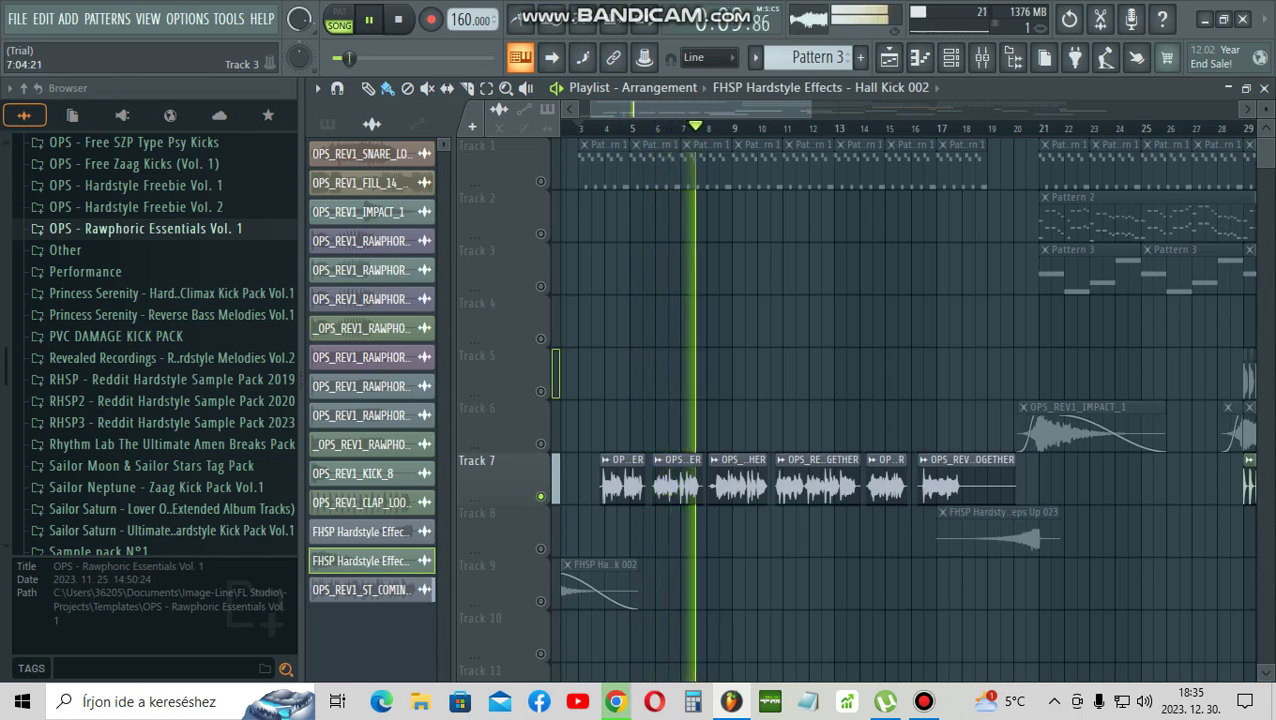
Step: Stop the Track 7 vocal chop preview and release its solo
{"action": "key", "text": "space"}
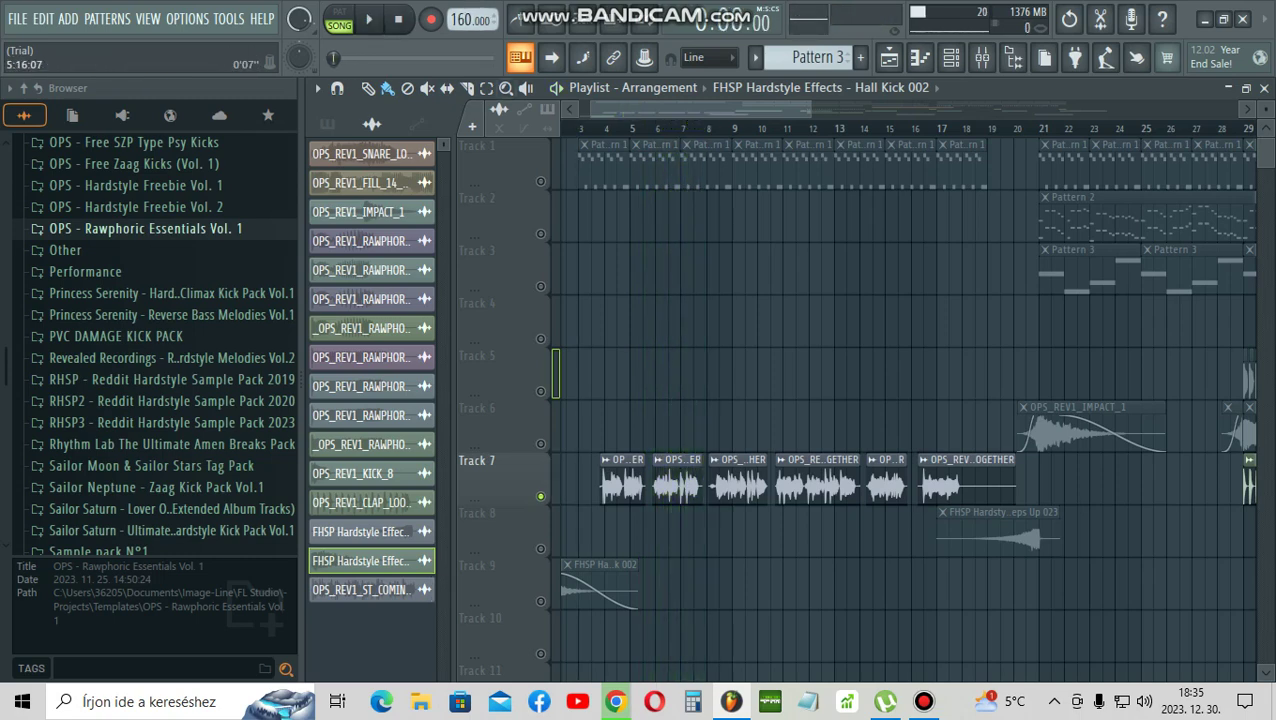
{"action": "scroll", "coordinate": [590, 375], "scroll_direction": "down", "scroll_amount": 3}
{"action": "right_click", "coordinate": [540, 496]}
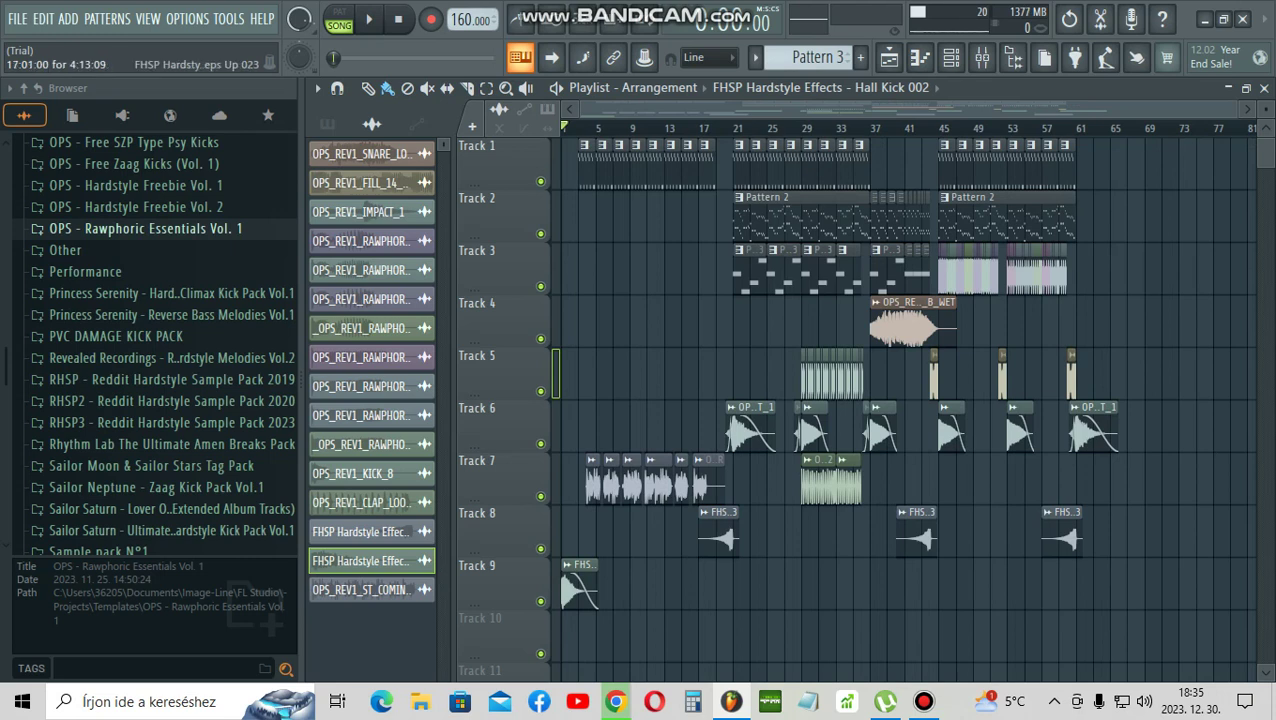
Step: Play the full arrangement from bar 1 with every track audible
{"action": "key", "text": "space"}
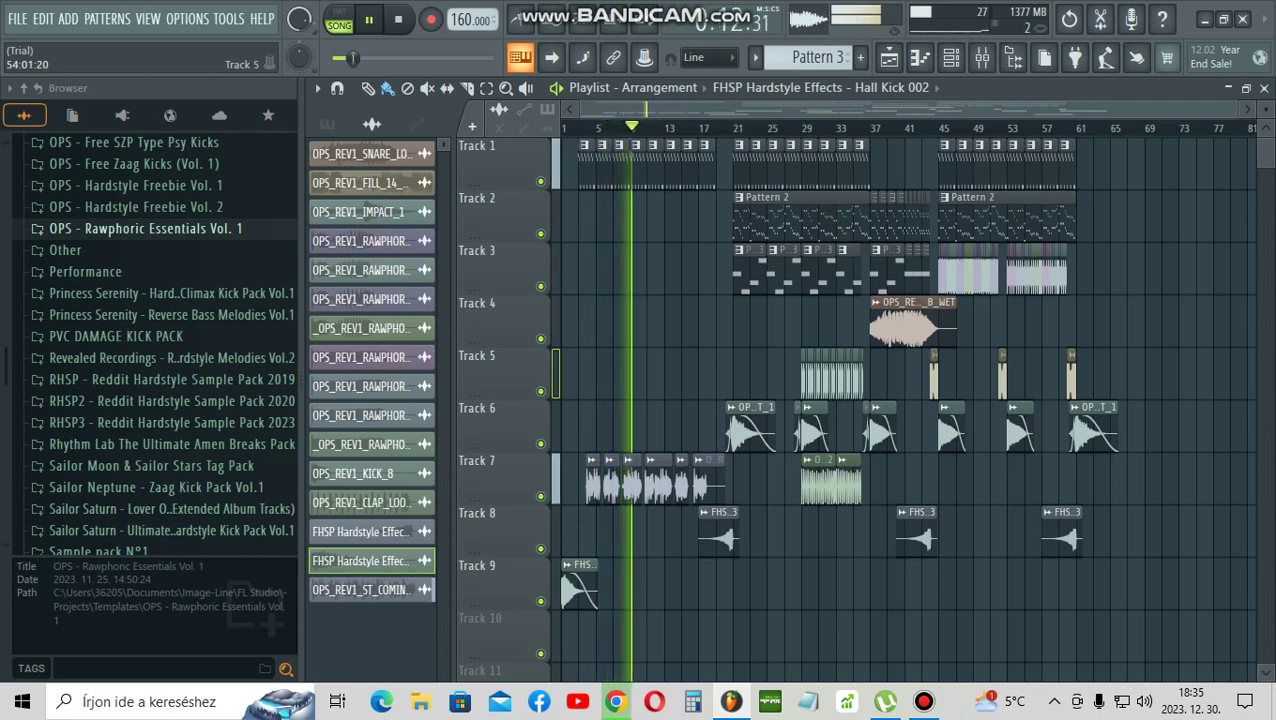
{"action": "scroll", "coordinate": [905, 400], "scroll_direction": "up", "scroll_amount": 5, "text": "ctrl"}
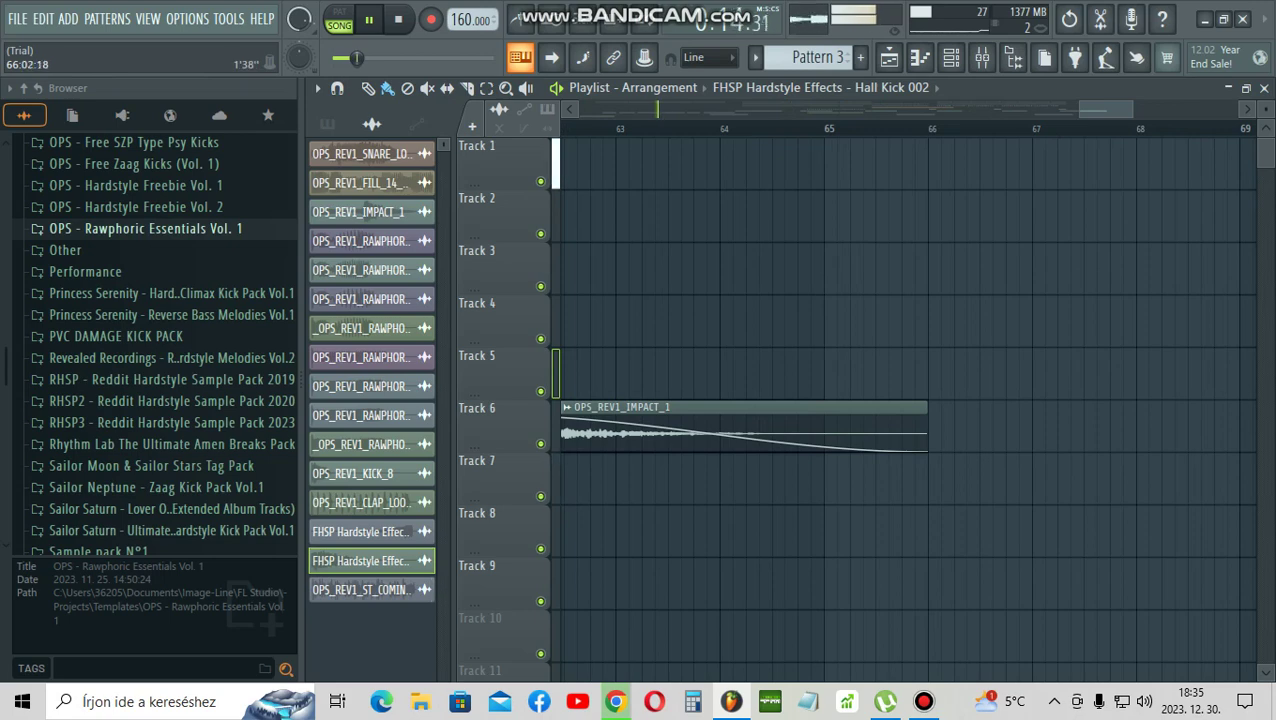
{"action": "scroll", "coordinate": [905, 400], "scroll_direction": "down", "scroll_amount": 5, "text": "ctrl"}
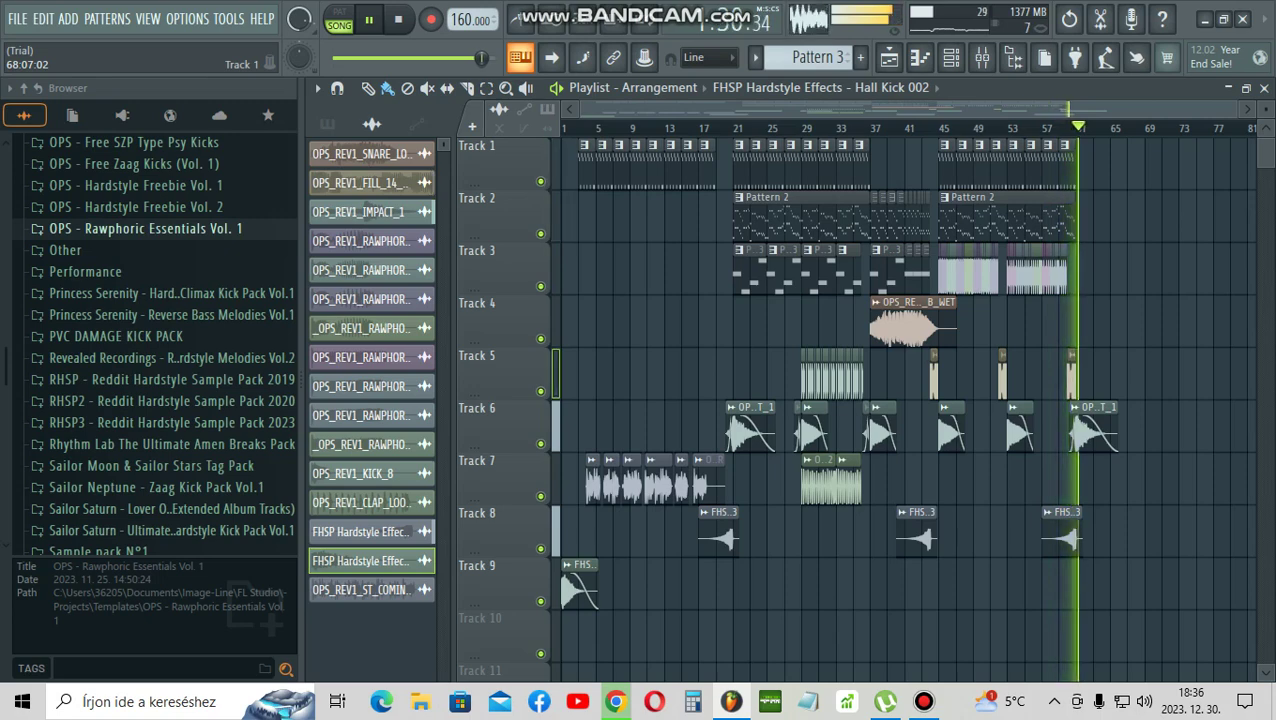
{"action": "scroll", "coordinate": [1130, 400], "scroll_direction": "up", "scroll_amount": 5}
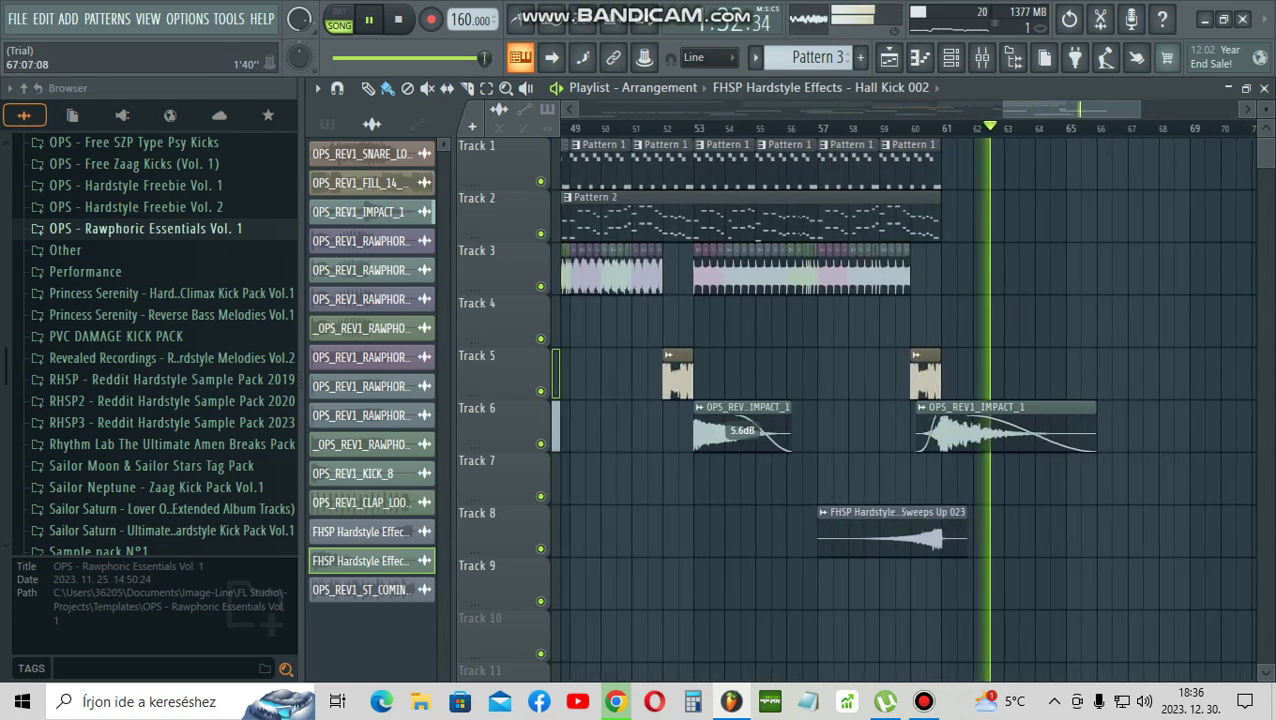
{"action": "scroll", "coordinate": [1133, 128], "scroll_direction": "up", "scroll_amount": 4}
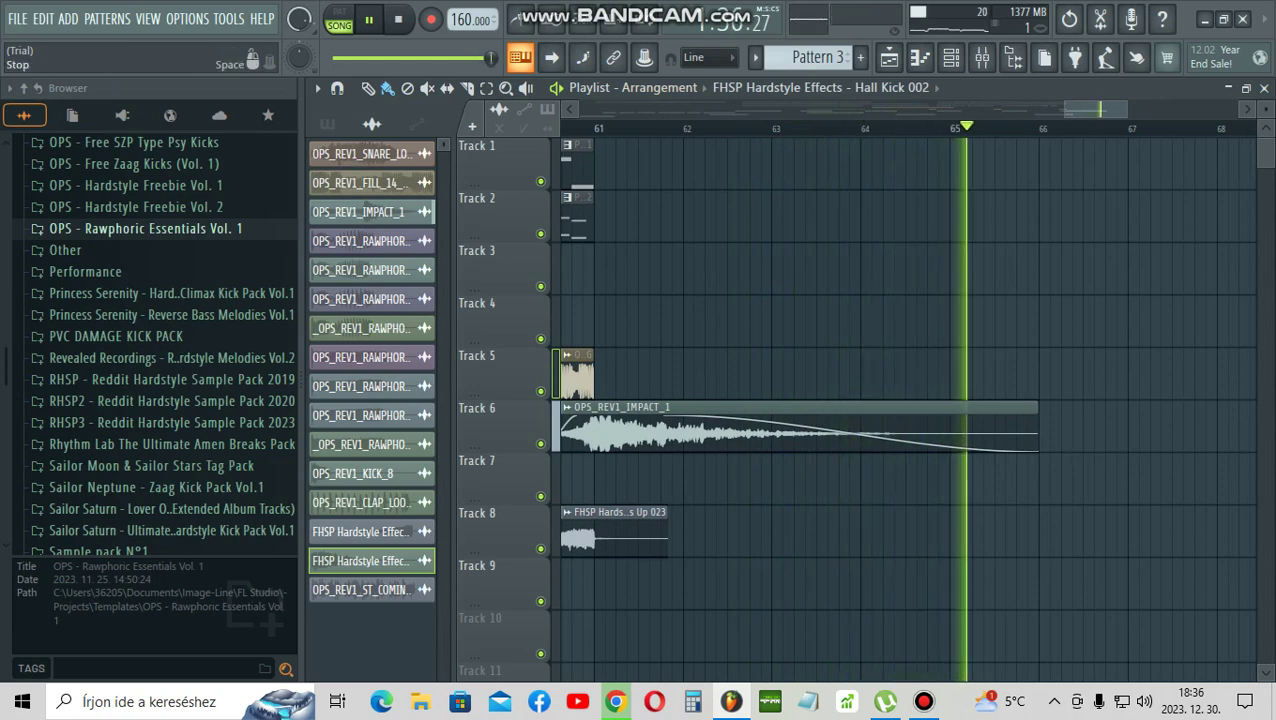
Step: Stop playback, then inspect and close the OPS_REV1_SNARE_LOOP_1_B_WET sample settings
{"action": "left_click", "coordinate": [398, 19]}
{"action": "scroll", "coordinate": [875, 320], "scroll_direction": "down", "scroll_amount": 3}
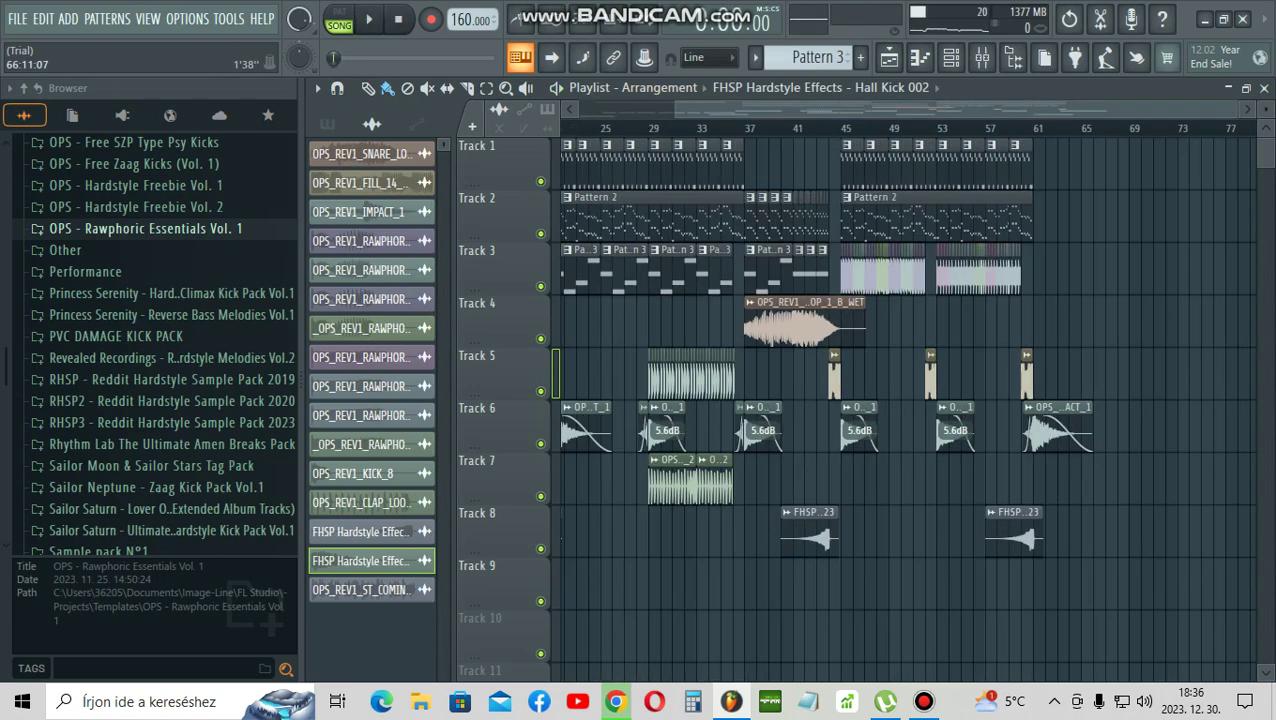
{"action": "scroll", "coordinate": [875, 320], "scroll_direction": "down", "scroll_amount": 3}
{"action": "double_click", "coordinate": [905, 325]}
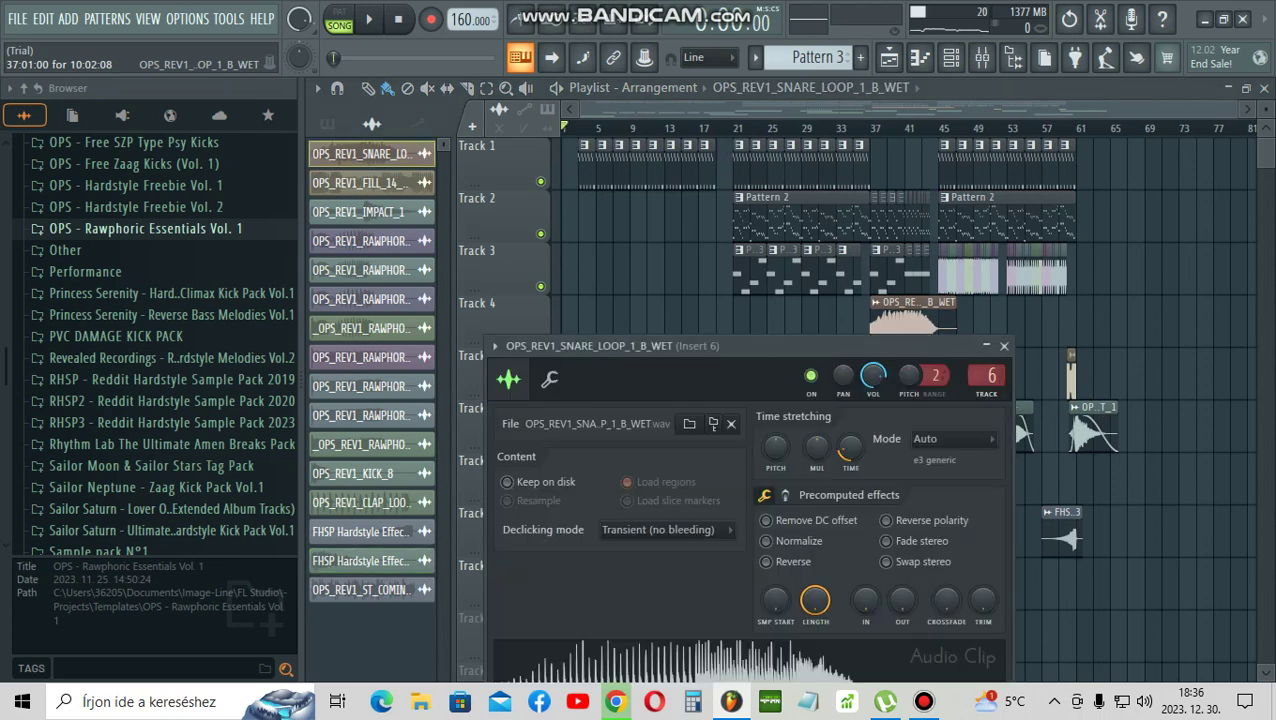
{"action": "left_click_drag", "start_coordinate": [905, 345], "coordinate": [886, 180]}
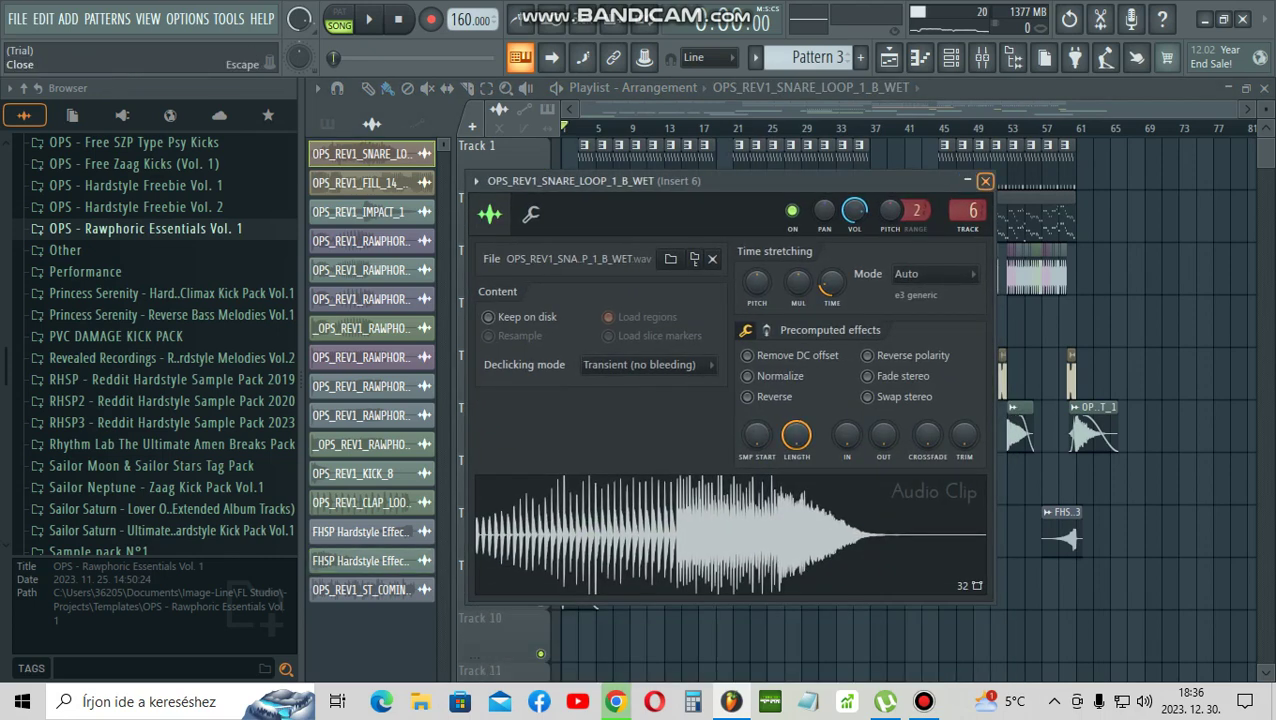
{"action": "left_click", "coordinate": [985, 181]}
Step: Bring up Bandicam's main window on the Videos tab while recording continues
{"action": "left_click", "coordinate": [923, 701]}
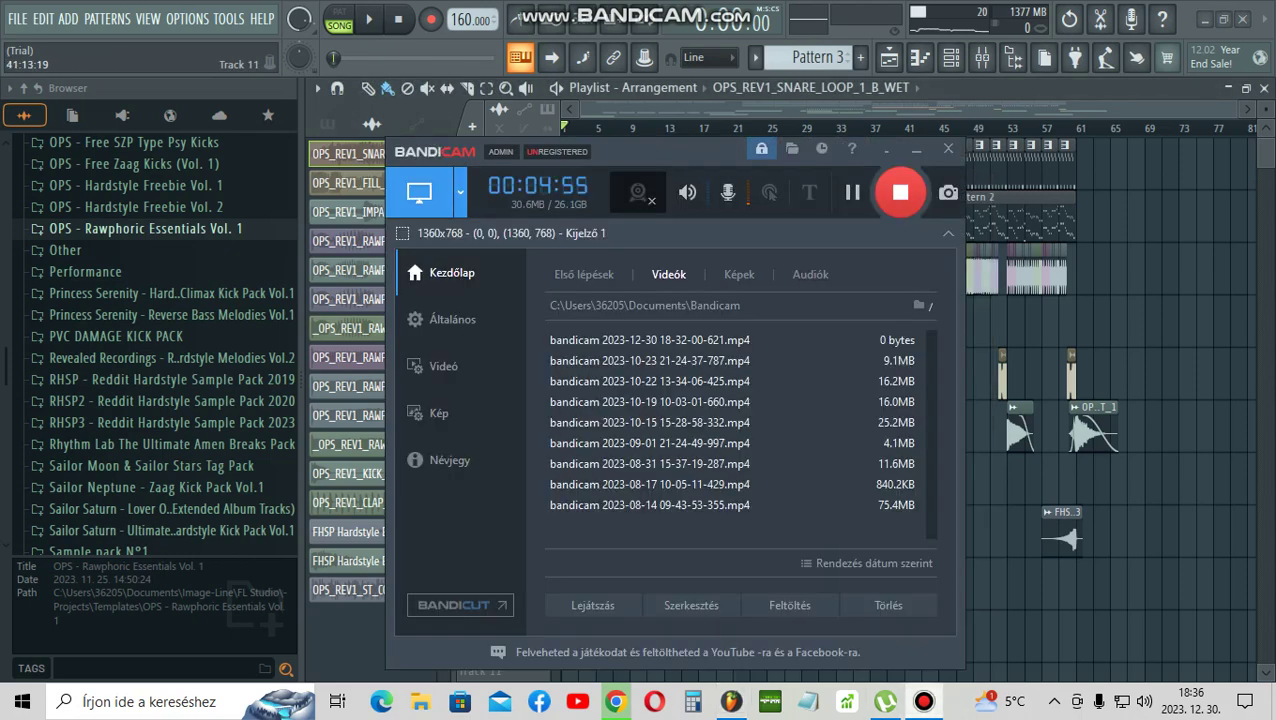